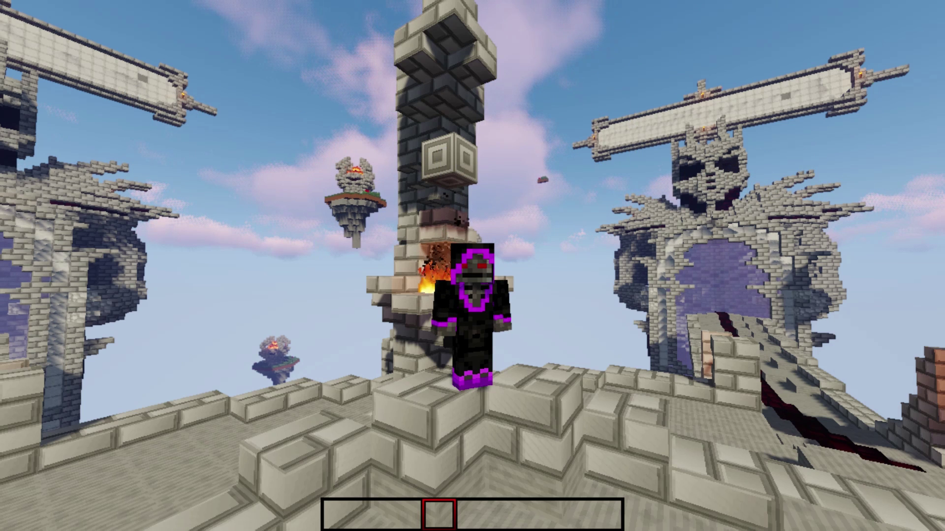
Pause and resume the game in the lobby, where raw %player_displayname% placeholders still show.
key("Escape")
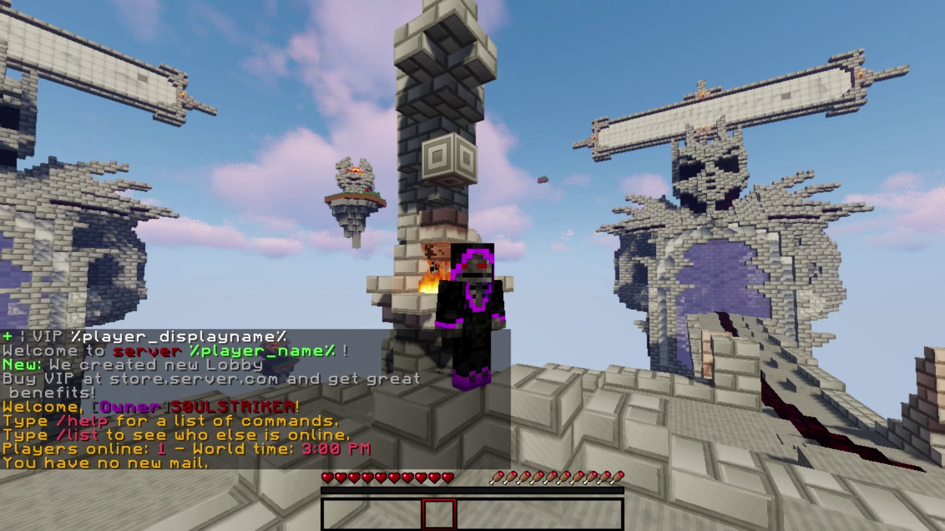
Return to first-person view and download the PlaceholderAPI Player expansion with /papi ecloud download Player.
key("F5")
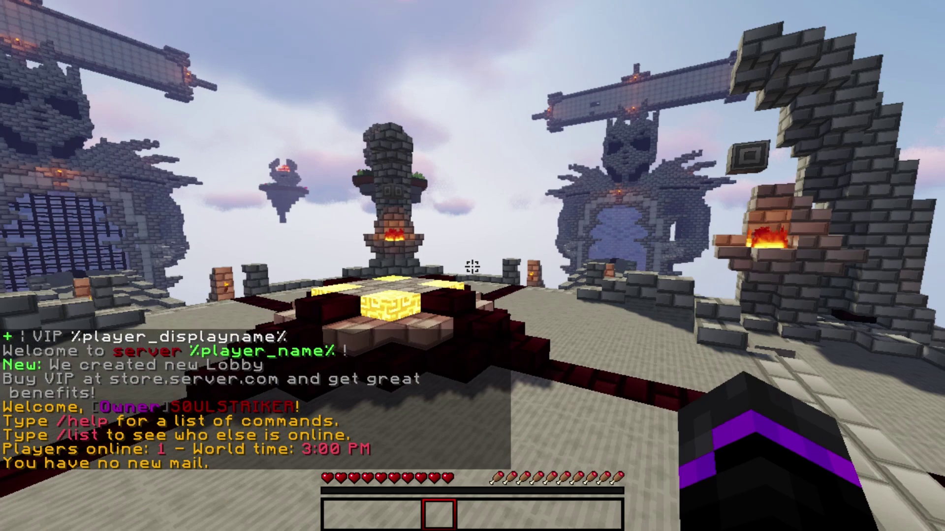
type("/papi")
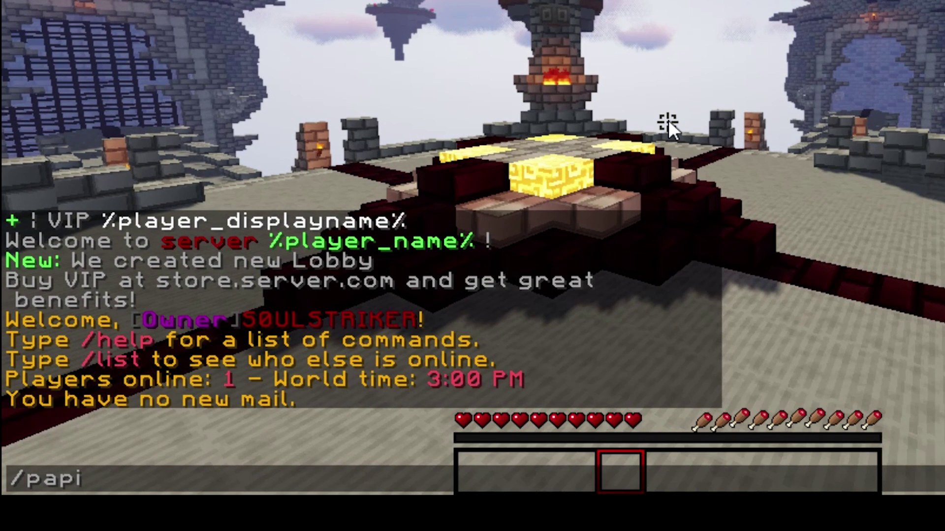
type(" ecloud d")
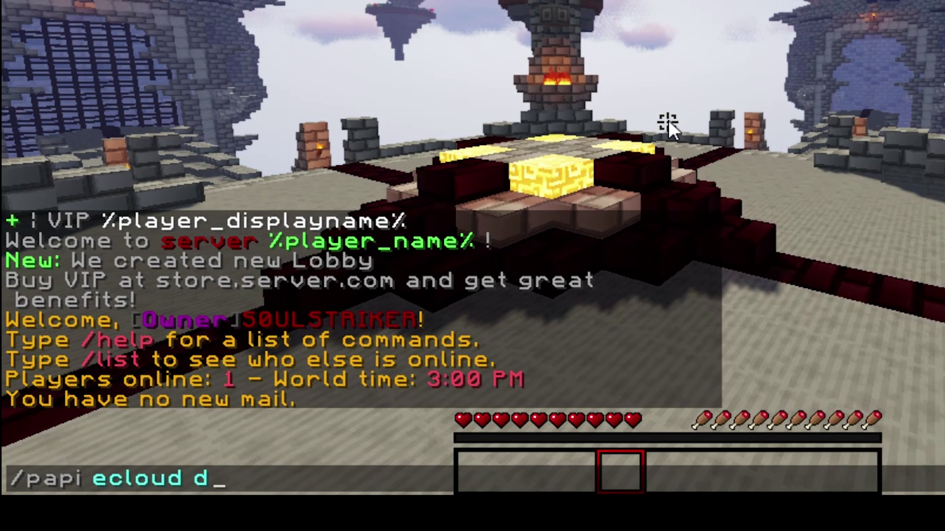
type("ownload Player")
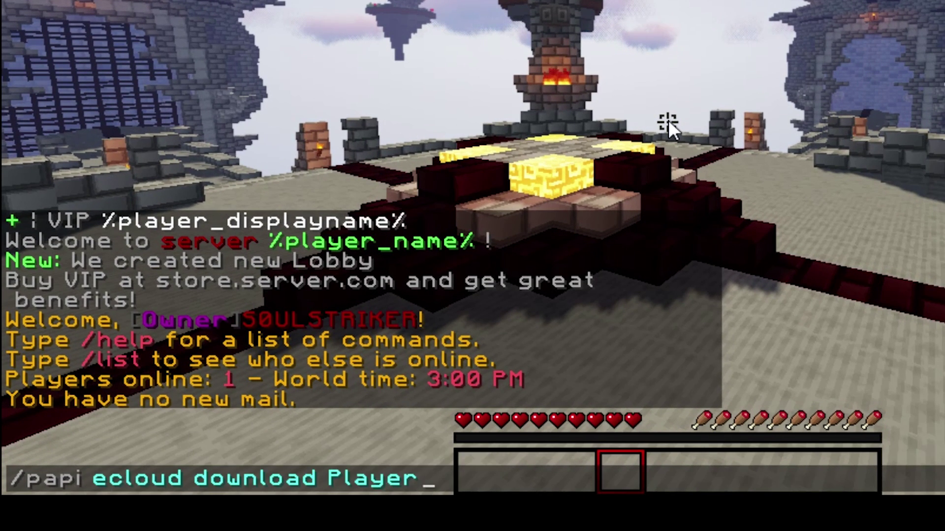
key("Return")
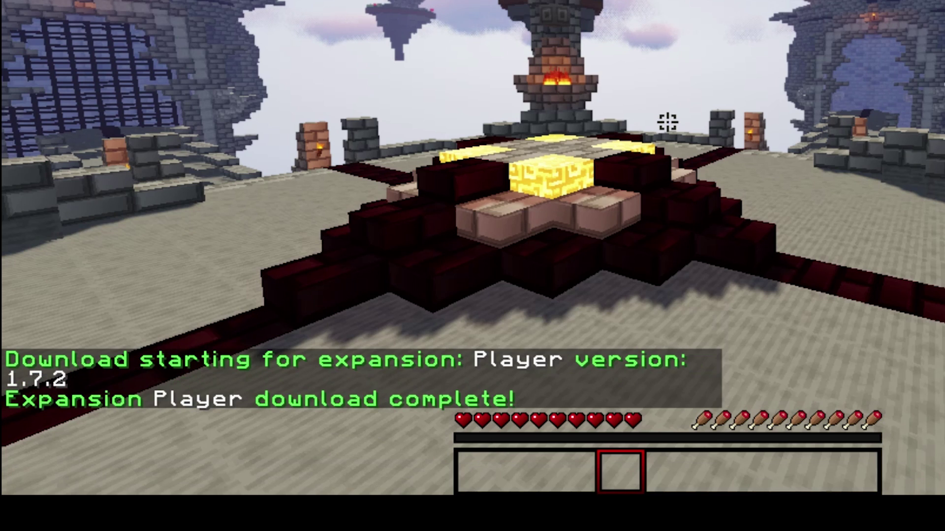
Run /papi reload to register the Player hook, then leave for Direct Connect.
key("slash")
type("papi")
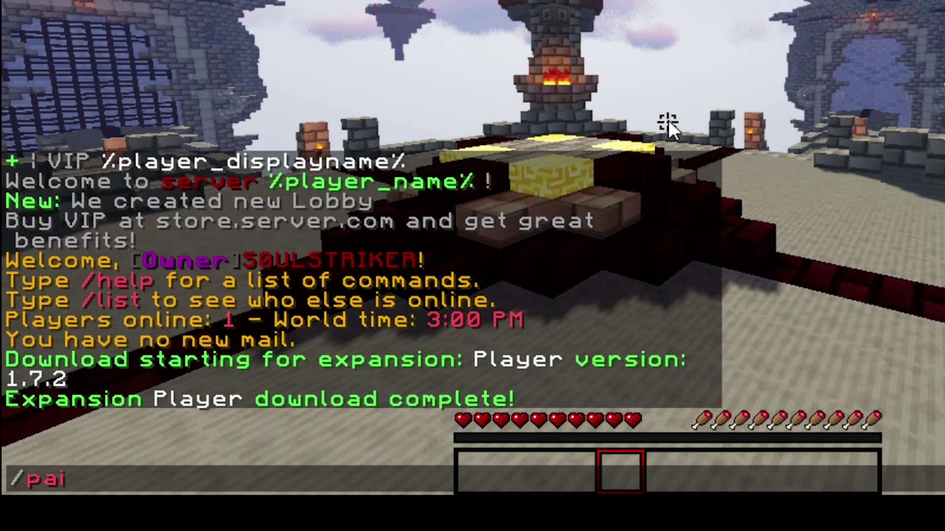
type(" reload")
key("Return")
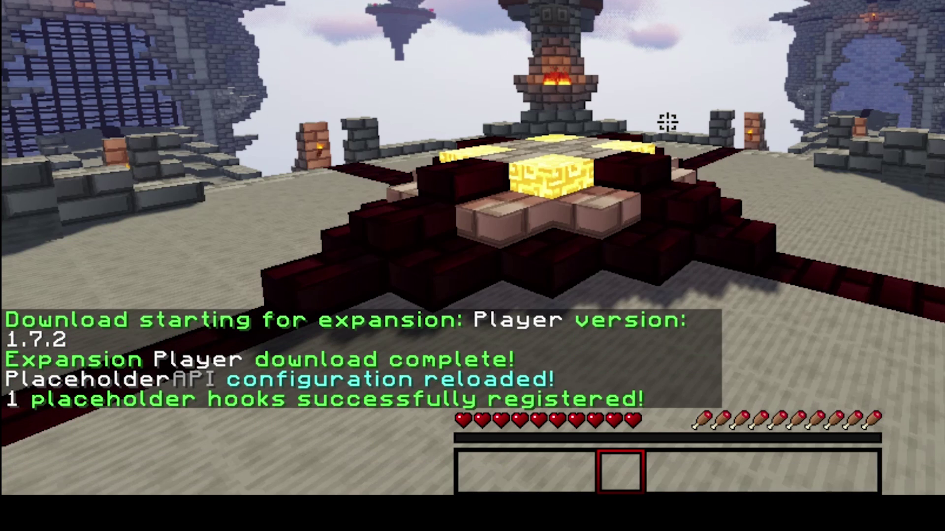
key("t")
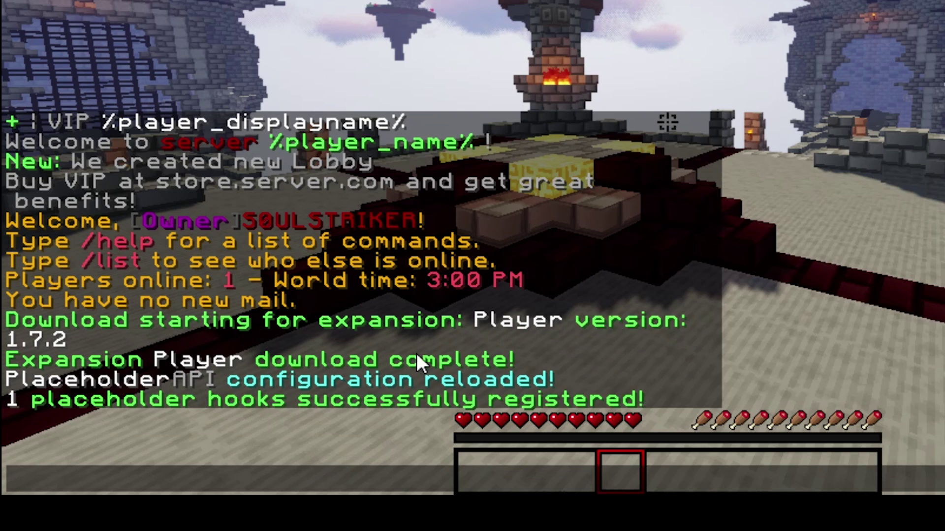
key("Escape")
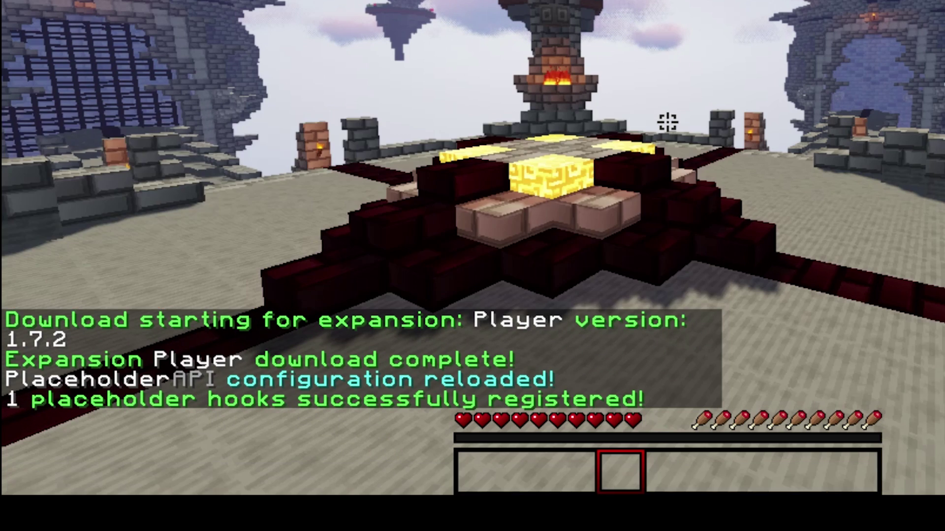
key("Escape")
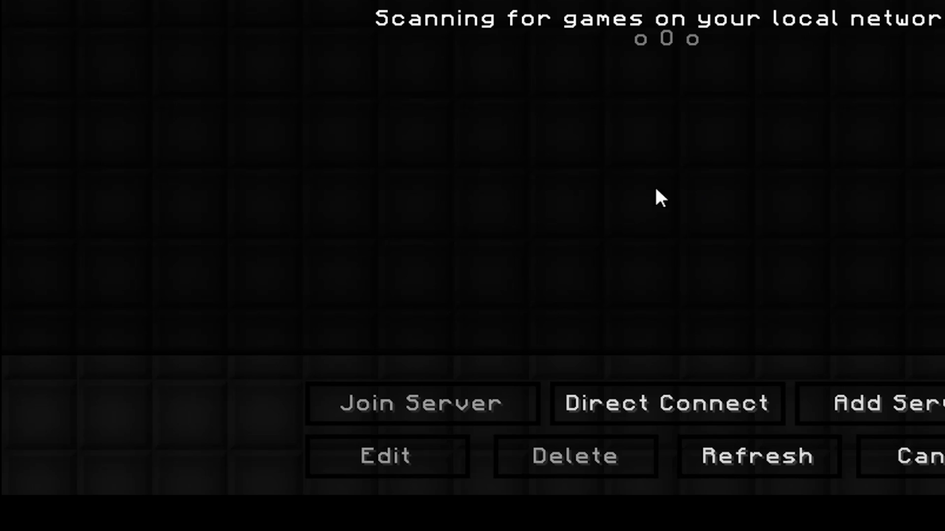
left_click(665, 404)
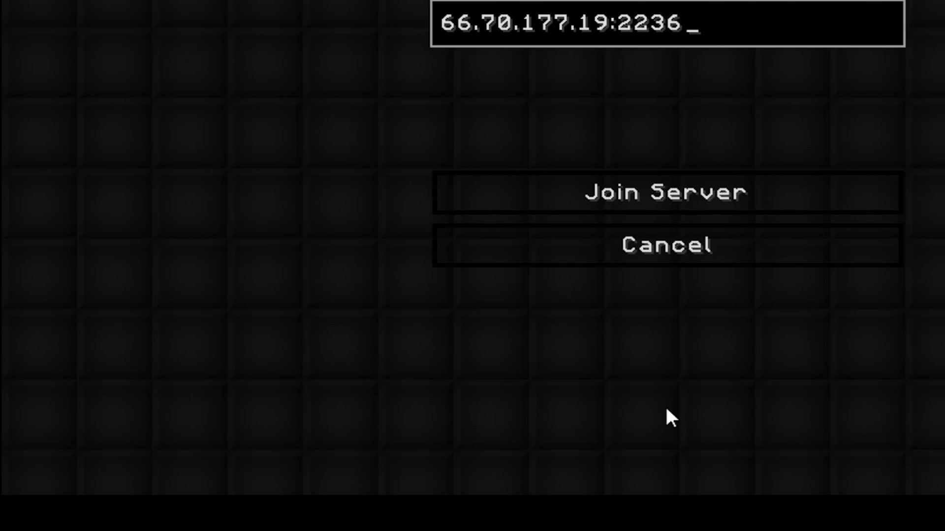
Rejoin the server and run /joinleave to bring up the JoinMessagesGUI menu.
left_click(794, 192)
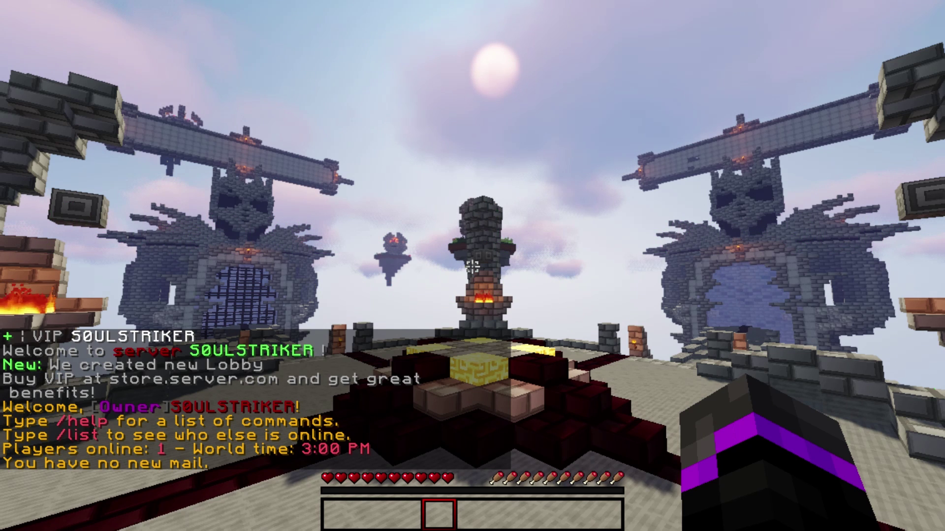
key("slash")
type("joinleave")
key("Tab")
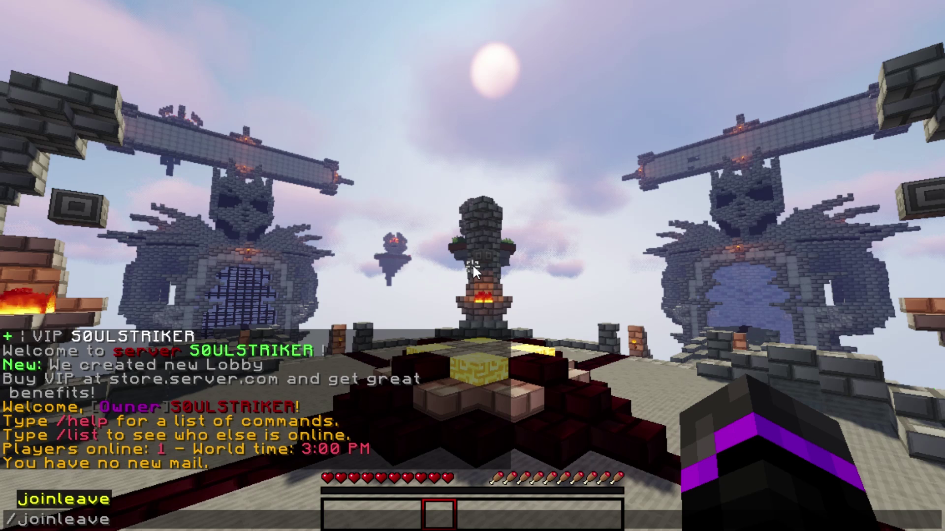
key("Return")
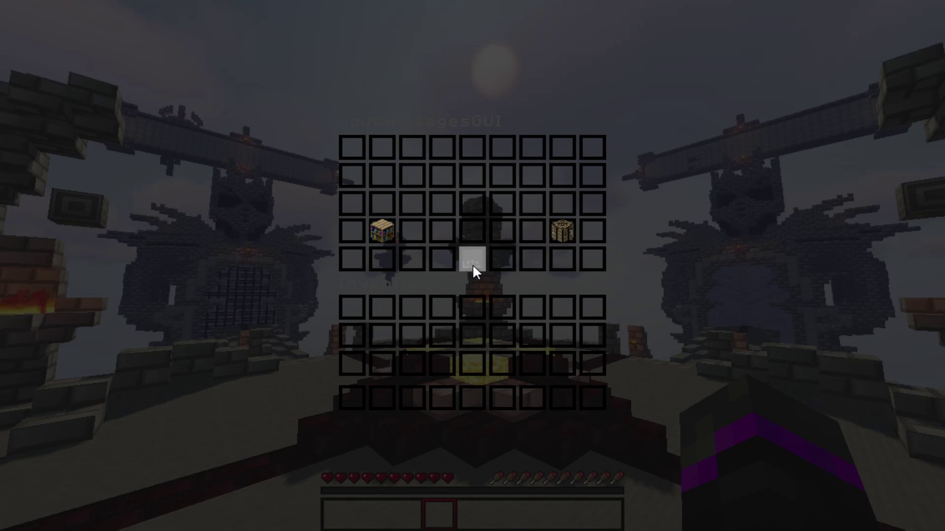
In Settings, delete the Buy VIP and New Lobby MOTD lines and edit the remaining line.
left_click(375, 229)
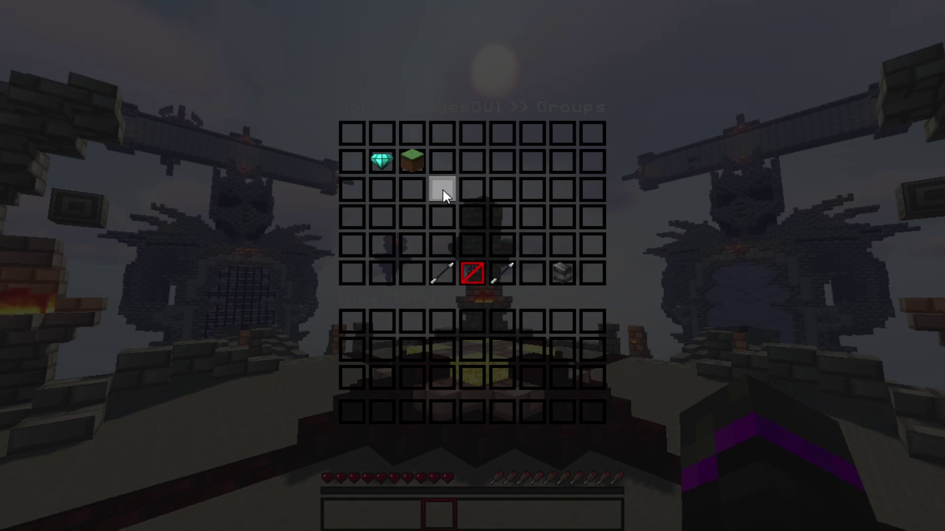
left_click(473, 272)
left_click(560, 238)
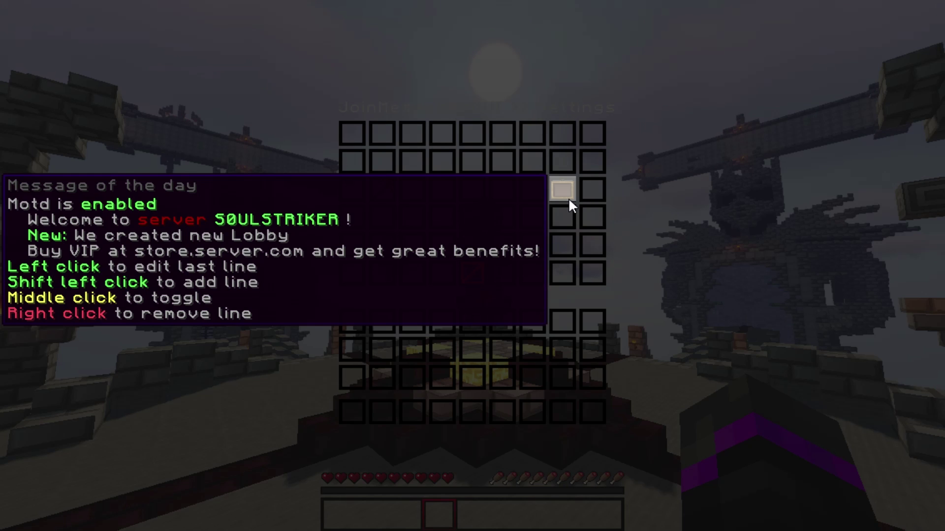
right_click(569, 198)
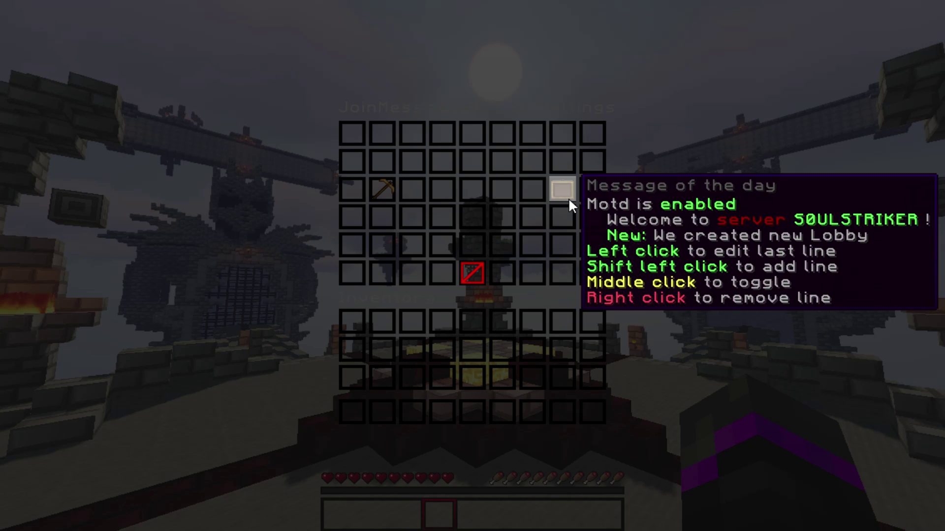
right_click(568, 198)
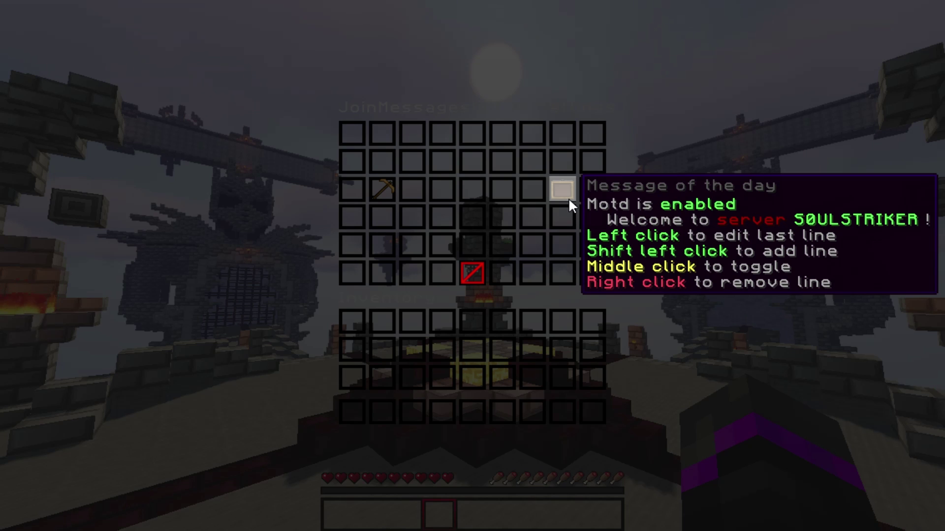
left_click(568, 198)
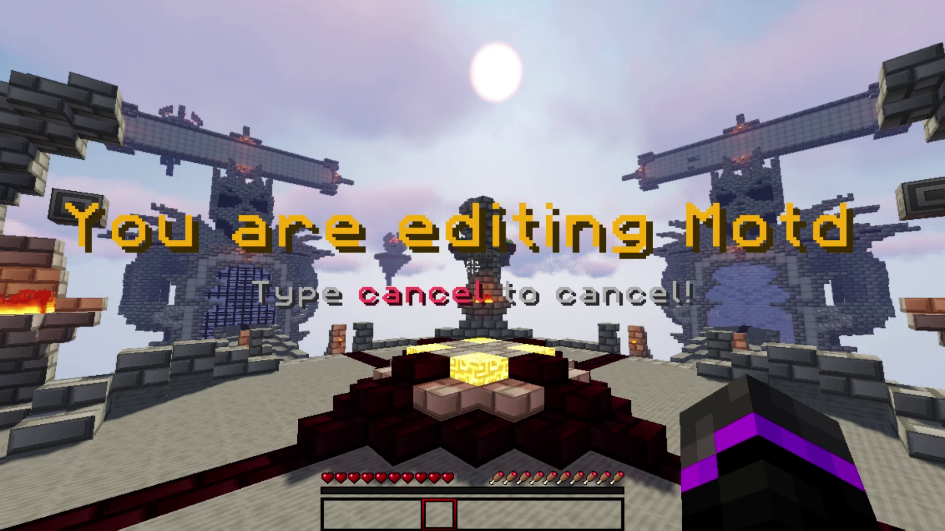
Enter '&6&lWELCOME TO MY SERVER' as the message-of-the-day line.
key("t")
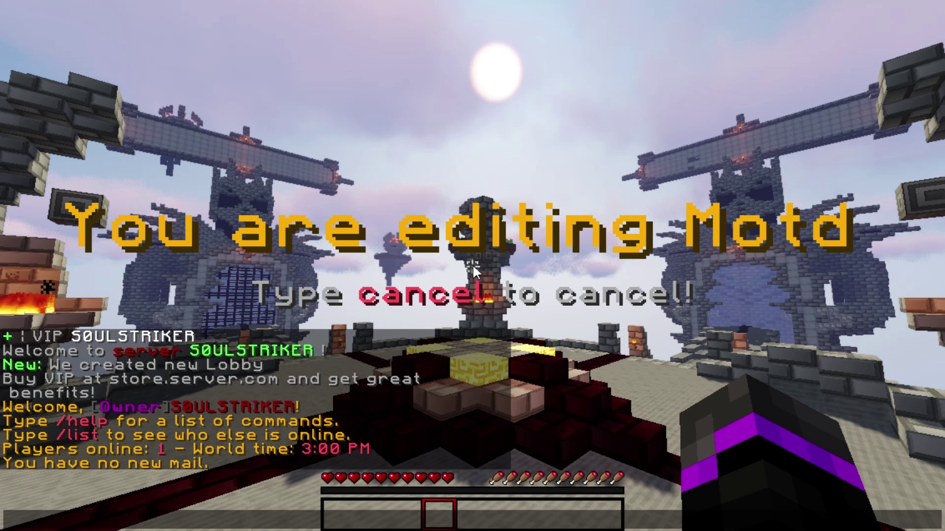
type("&6")
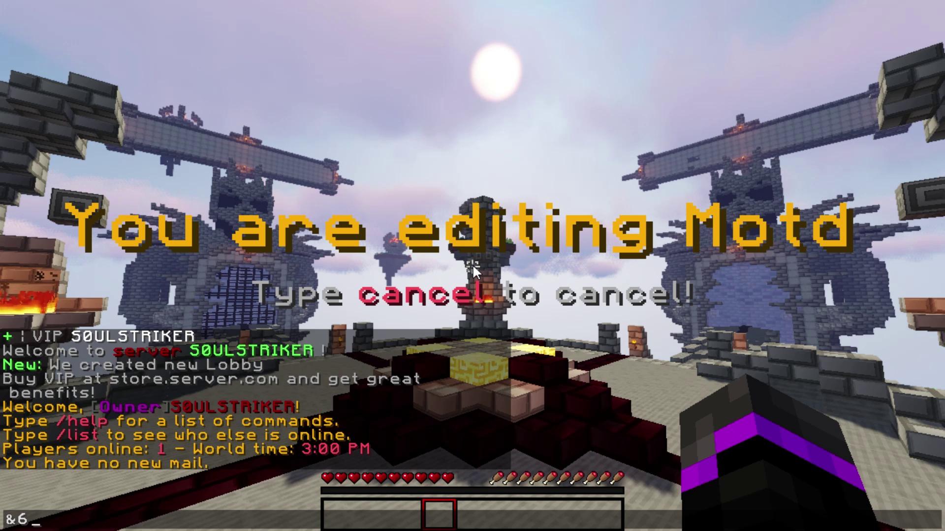
type("&lWELCOME")
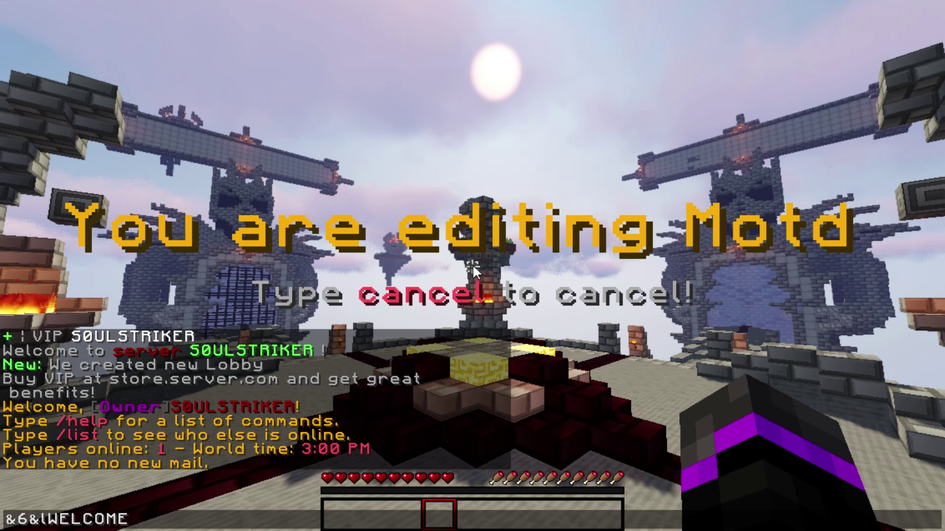
type(" TO M Y SERVER")
key("Return")
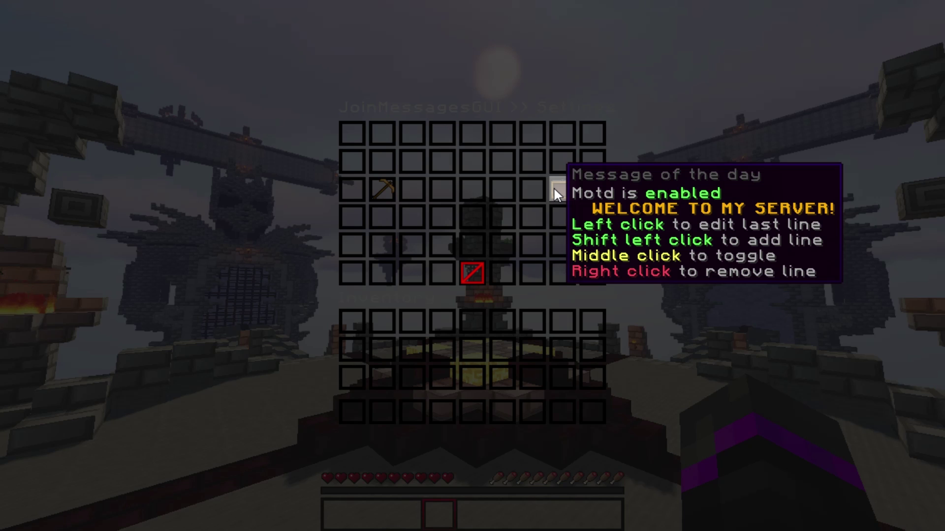
Add a MOTD line: bold aqua player display name placeholder followed by gray 'Welcome back!'.
left_click(557, 193, "shift")
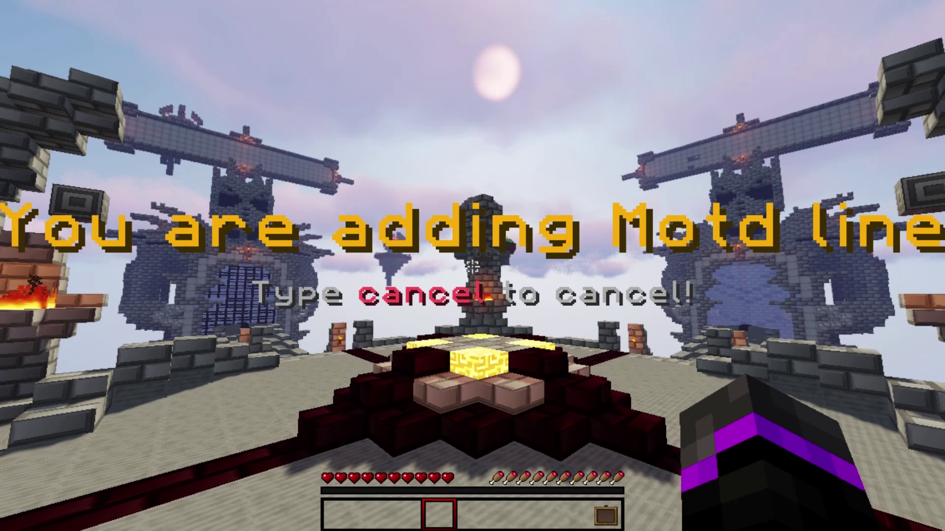
key("t")
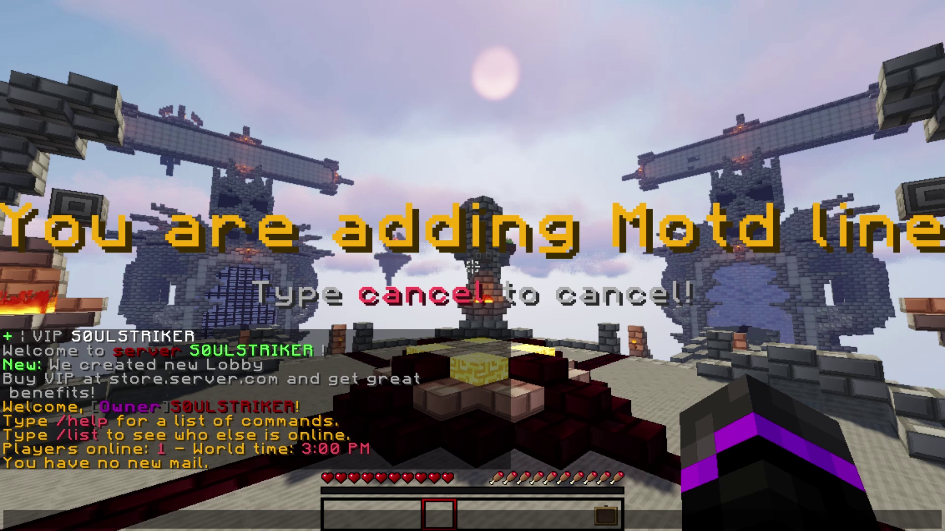
type("&b&l")
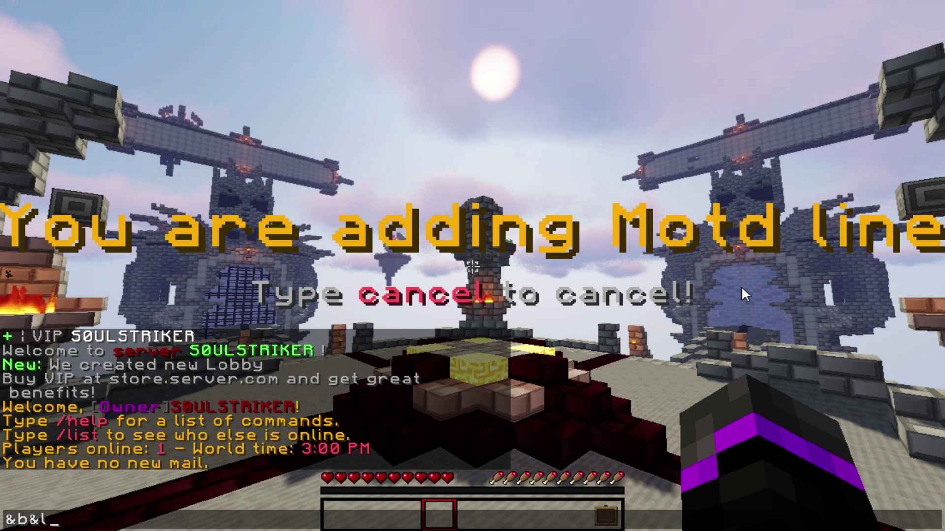
type("%player_displayname%")
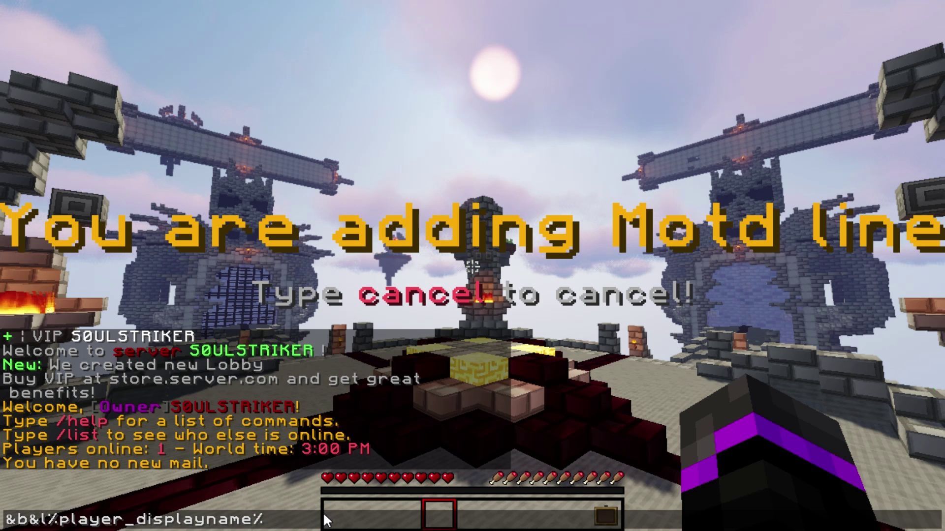
type("&")
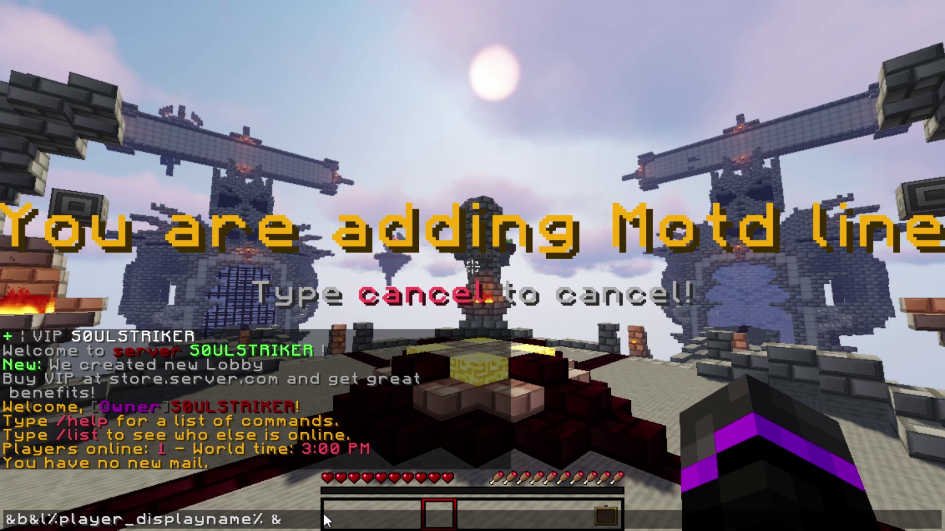
type("7Welcome back!")
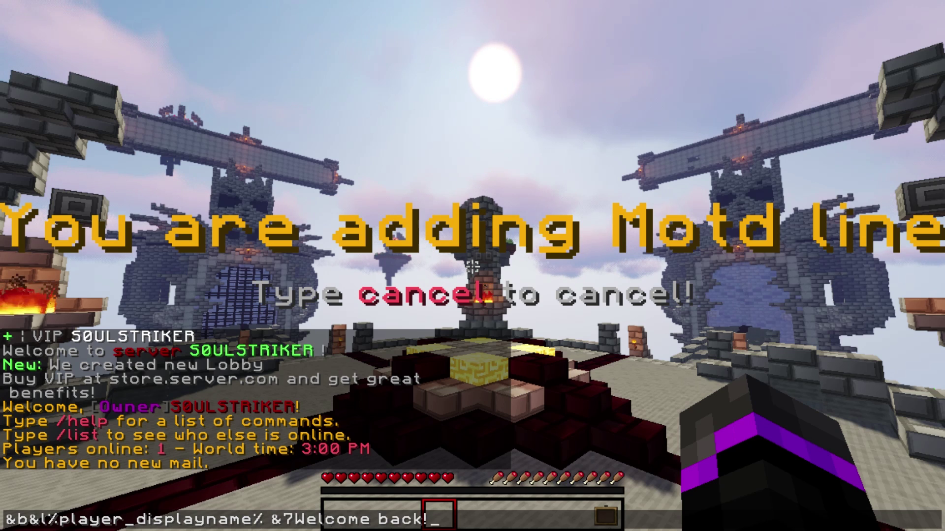
key("Return")
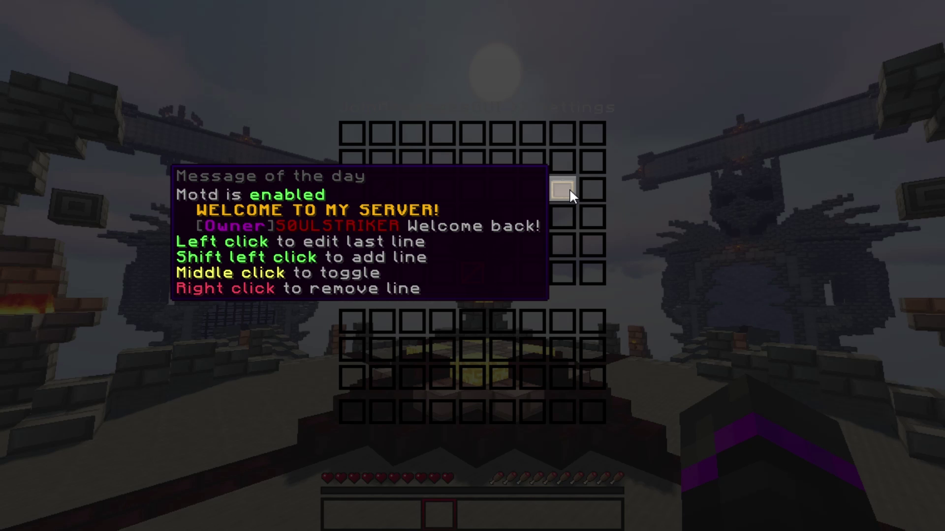
From the Groups menu, create a new group named 'owner' and return to the list.
left_click(466, 272)
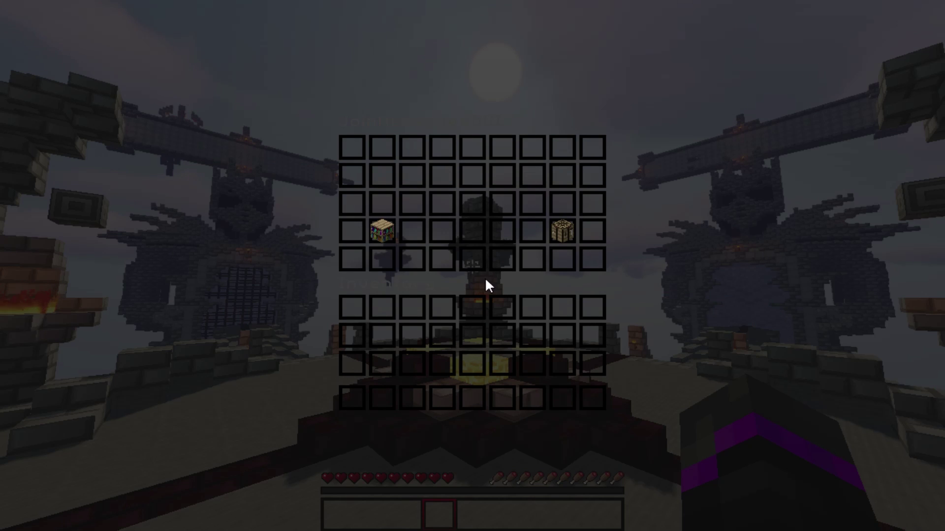
left_click(370, 234)
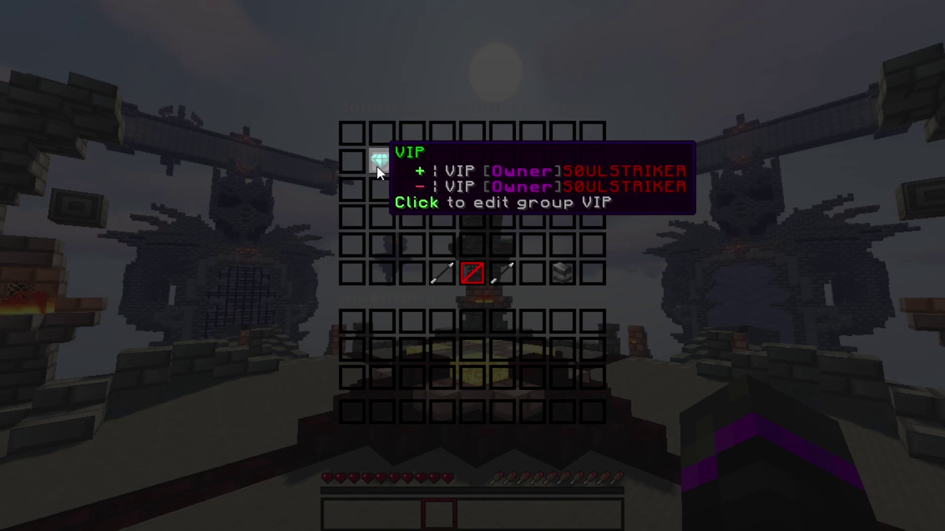
left_click(570, 268)
key("t")
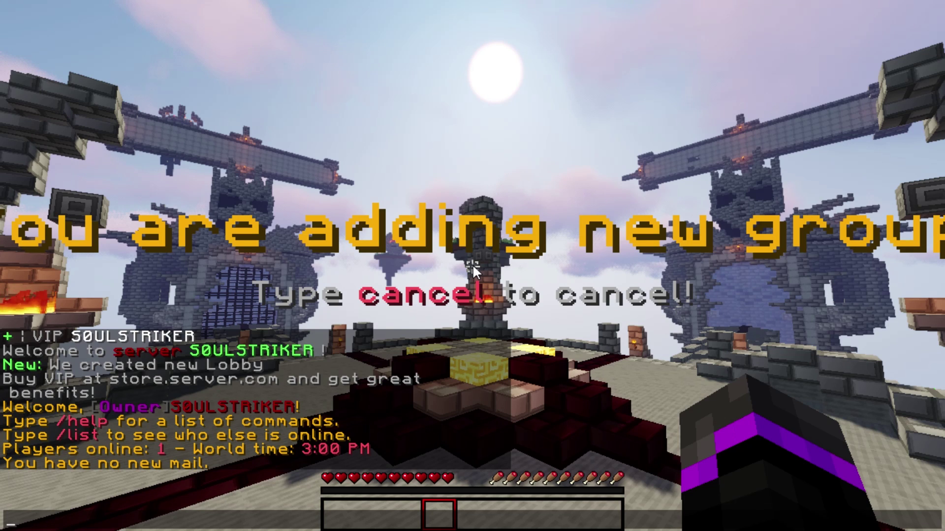
type("owner")
key("Return")
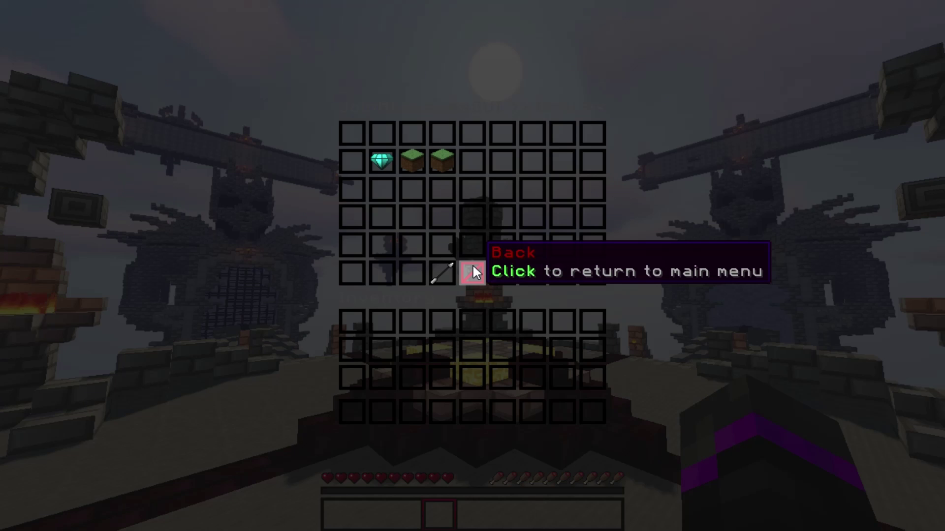
left_click(473, 271)
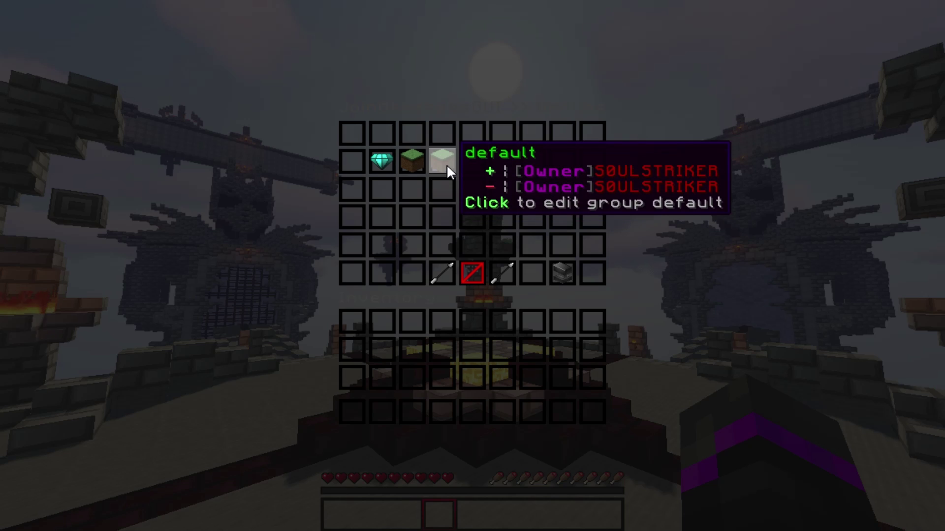
Get 64 diamonds with /i diamond and set a diamond as the owner group's icon.
left_click(416, 162)
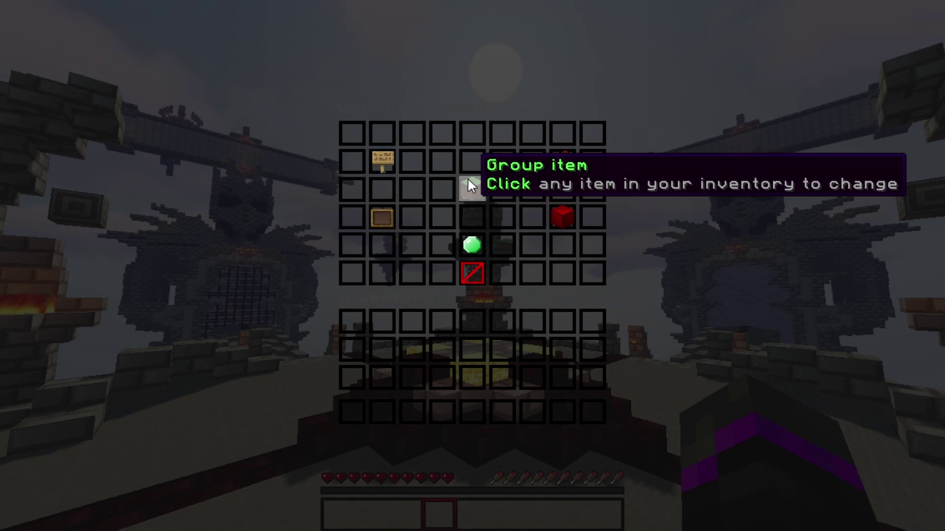
left_click(469, 194)
type("e")
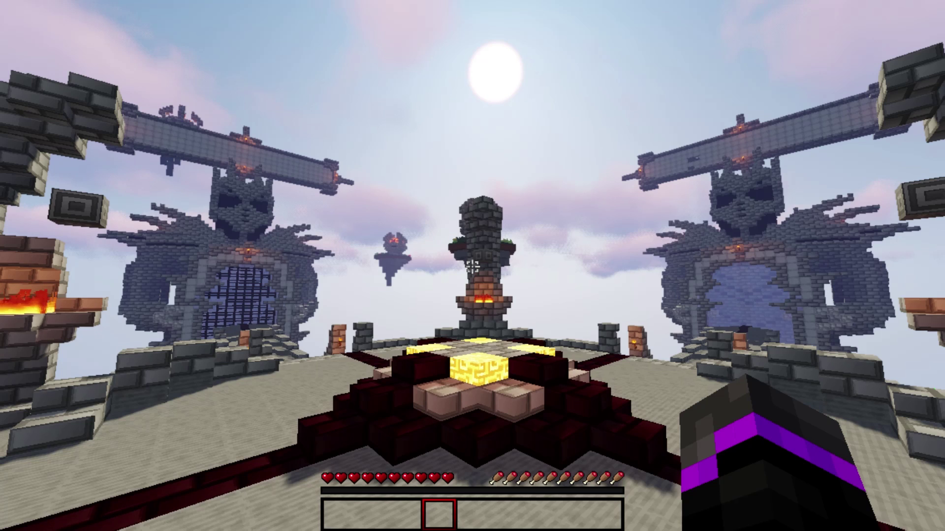
type("/i diamond")
key("Return")
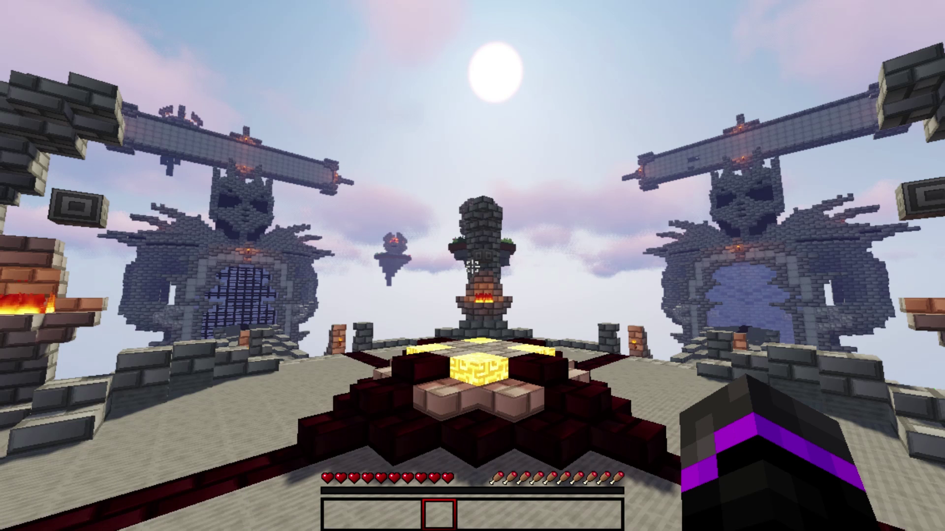
key("t")
key("Up")
key("Up")
key("Escape")
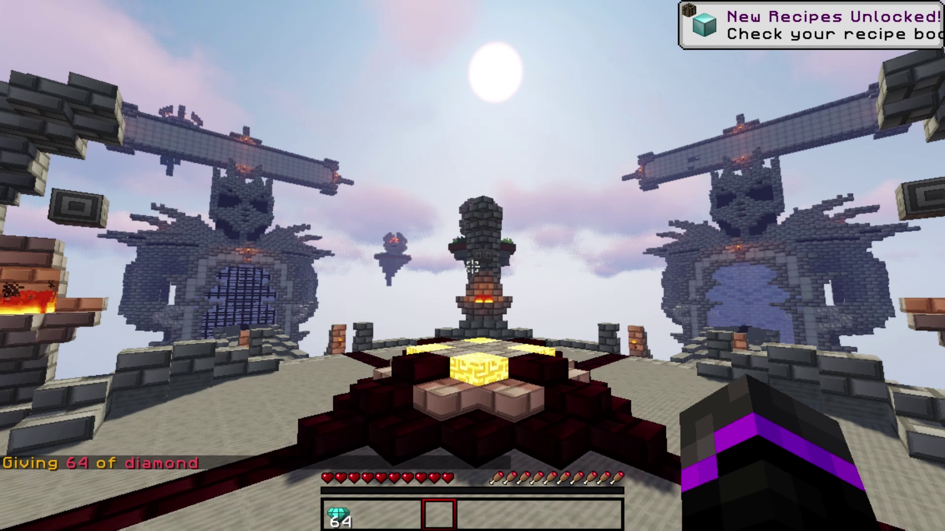
key("t")
key("Return")
left_click(385, 235)
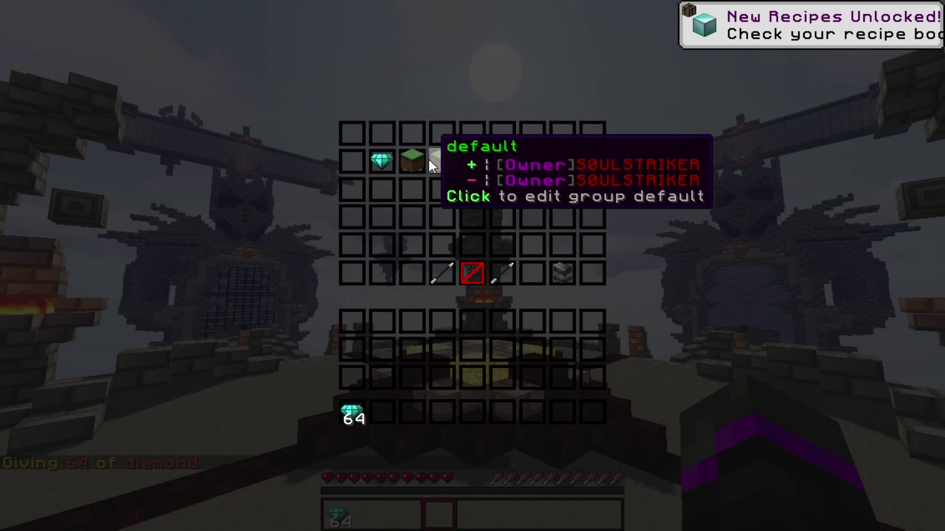
left_click(352, 413)
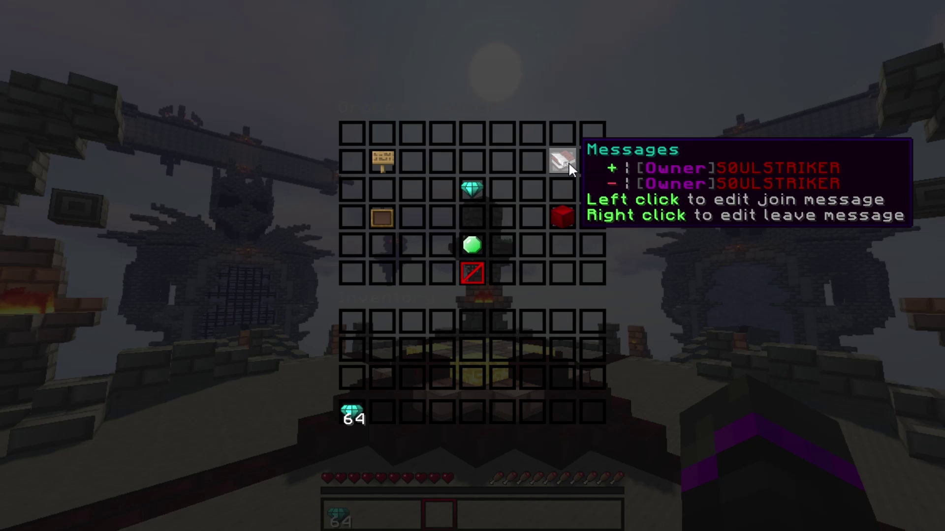
Set the owner join message to '&8[&a&l+&8] &4&l%player_displayname% &7has joined! &4WATCH OUT!'.
left_click(563, 164)
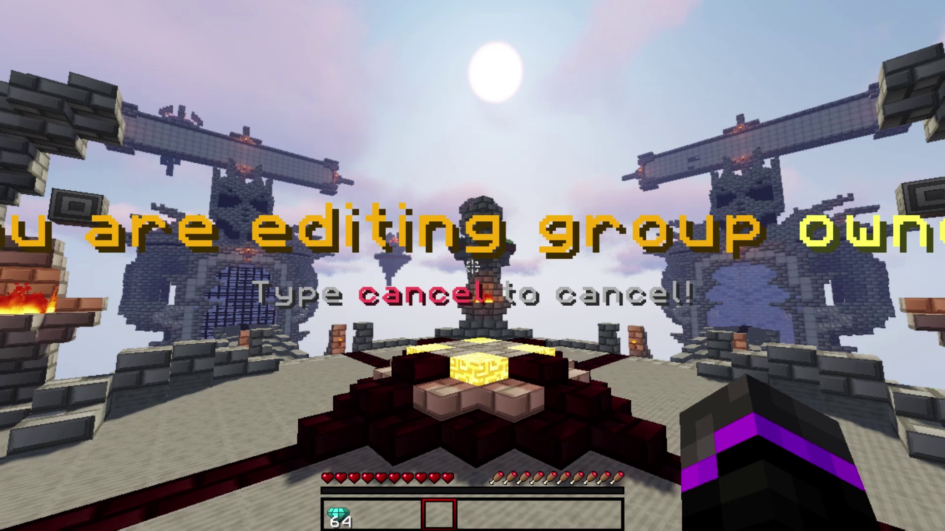
key("t")
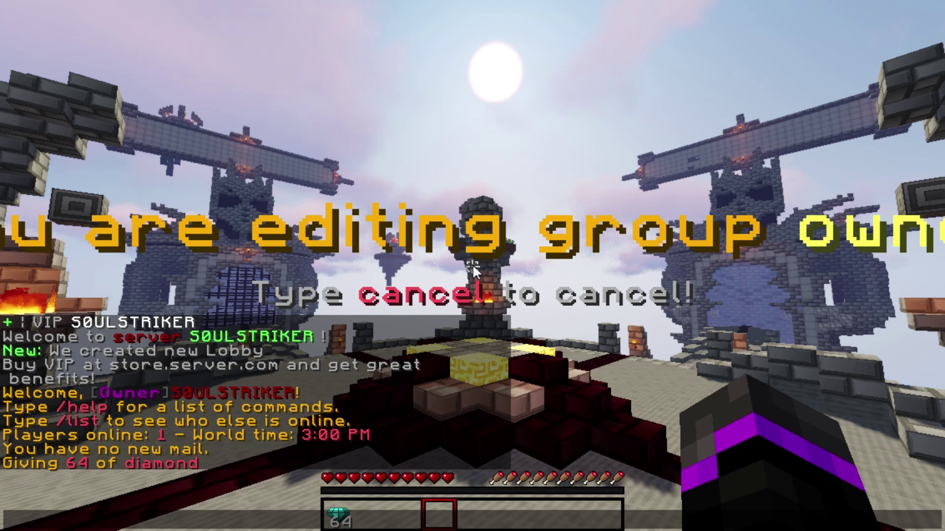
type("&8")
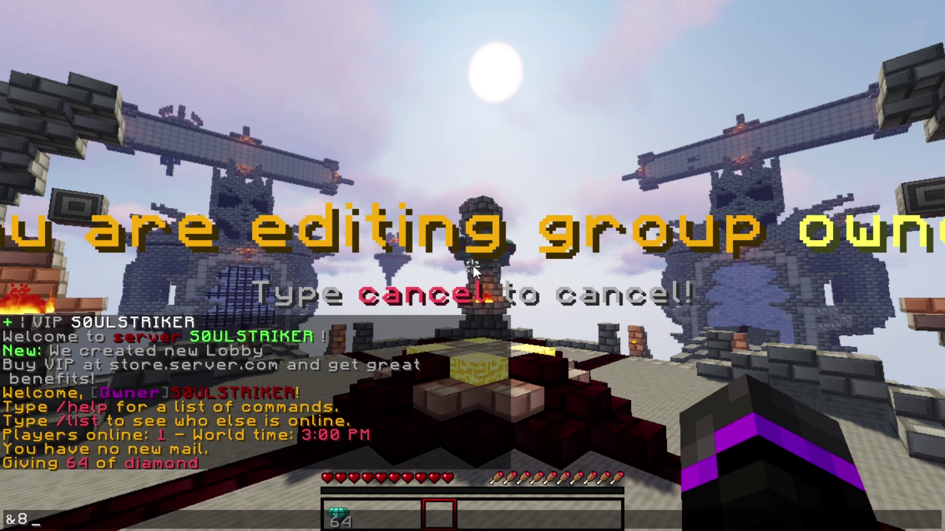
type("[&a")
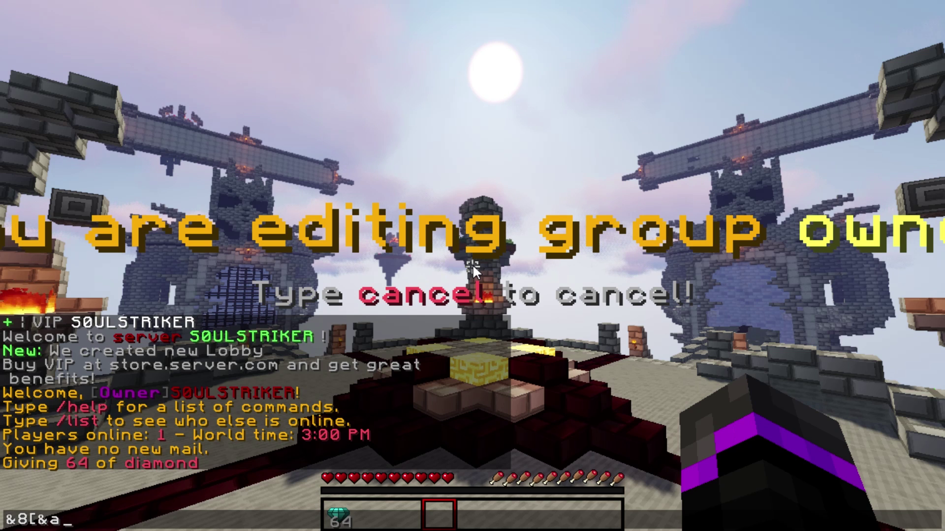
type("&l+&8]")
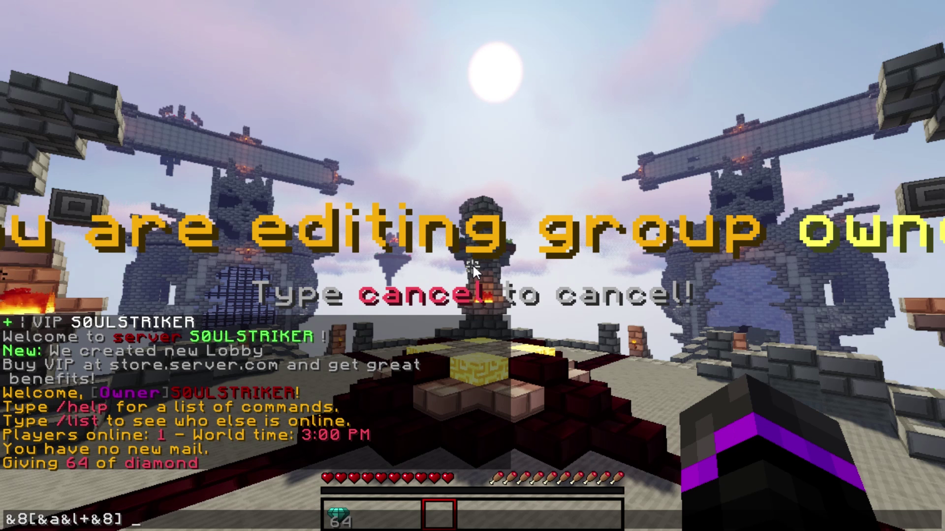
type("%player_displayname%")
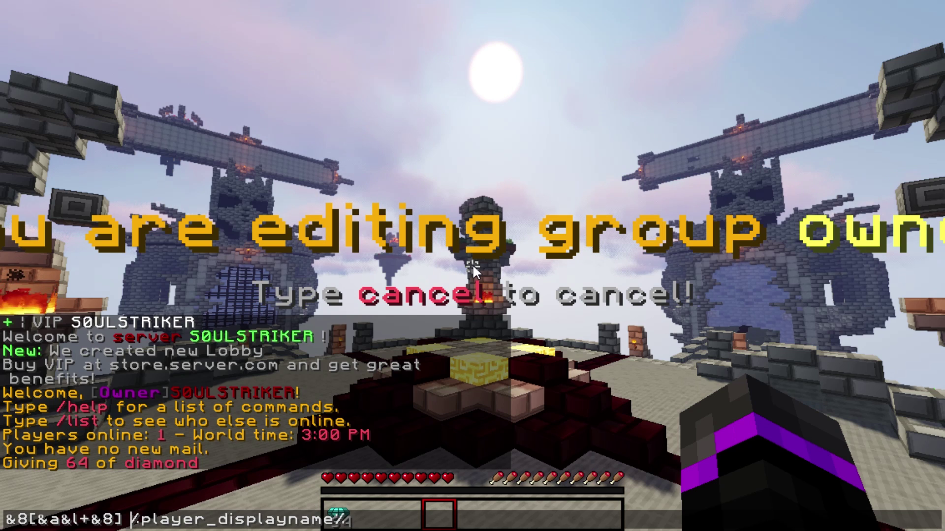
key("ctrl+Left")
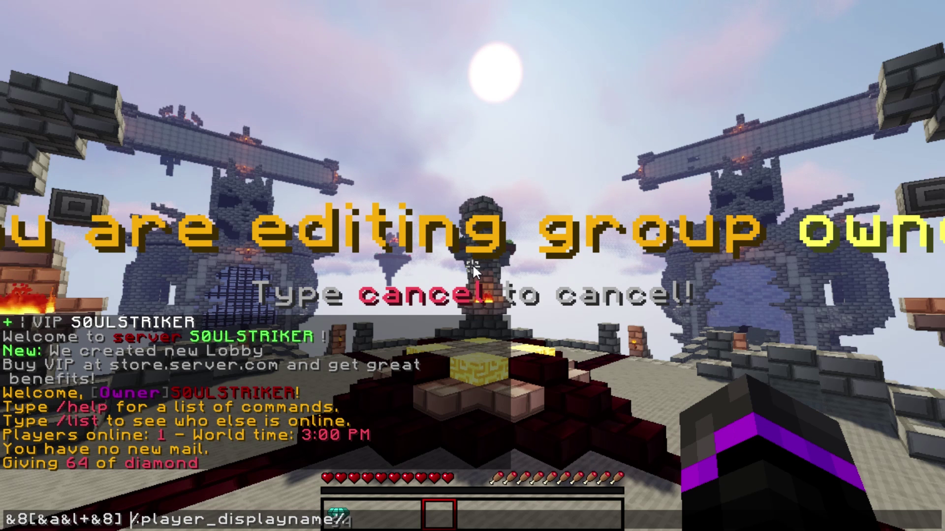
type("&4&l")
key("End")
type("&7has")
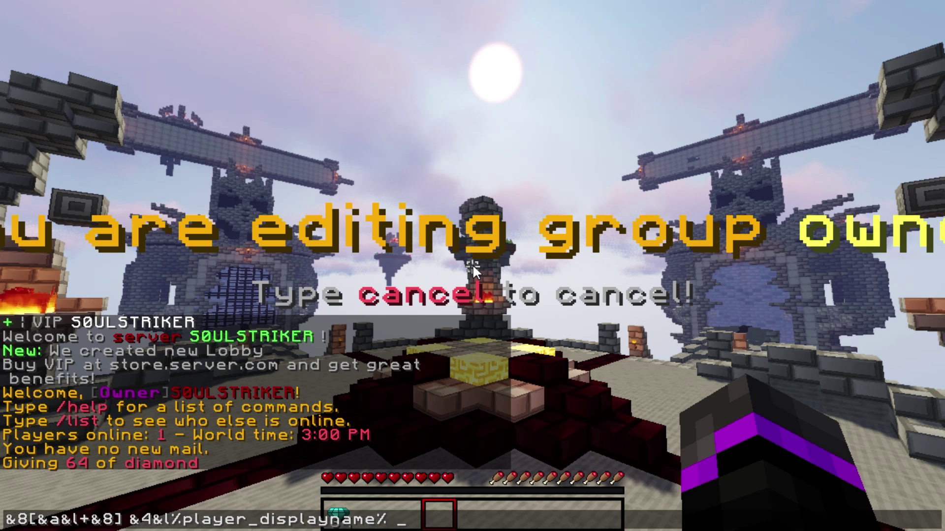
type(" joine")
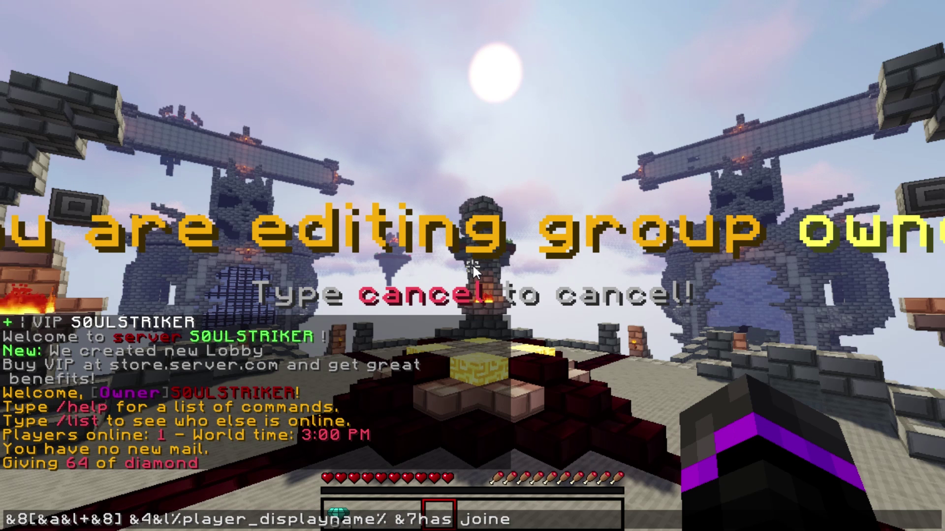
type("d! &8W")
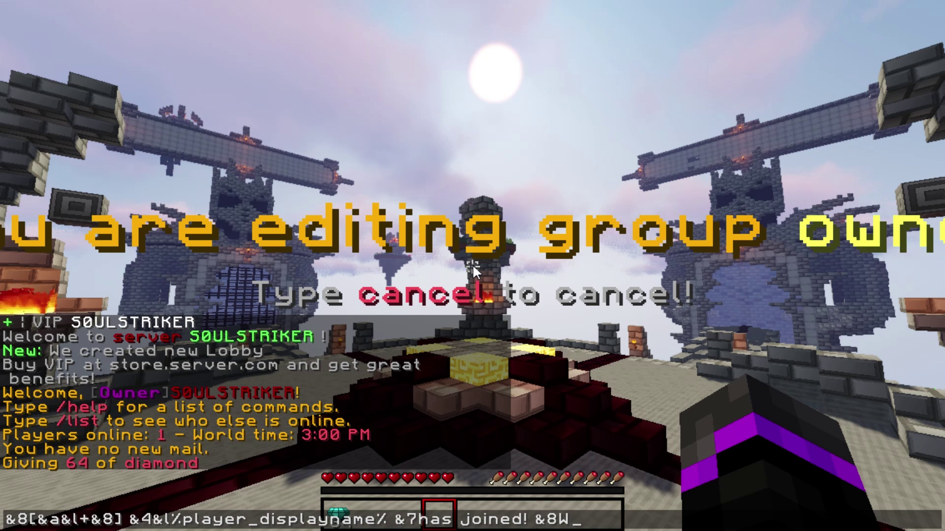
key("BackSpace")
key("BackSpace")
type("4WATCH OUT!")
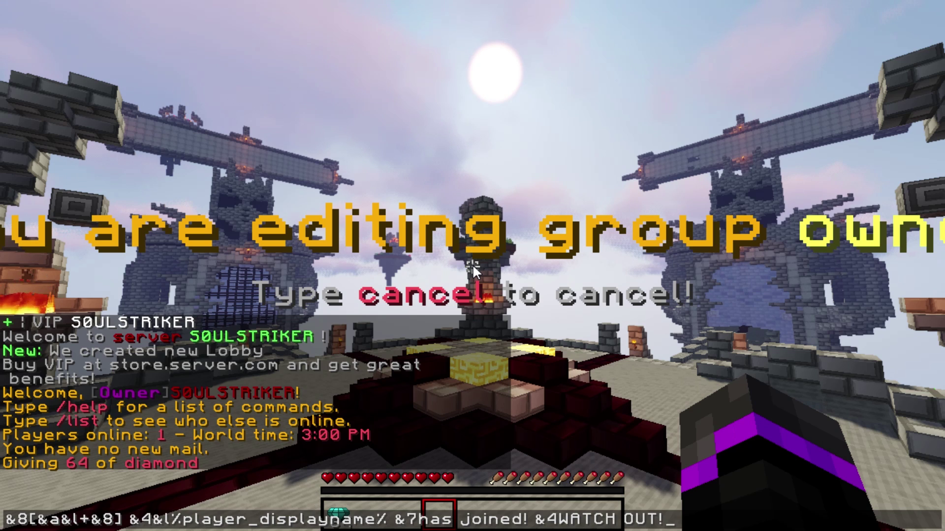
key("Return")
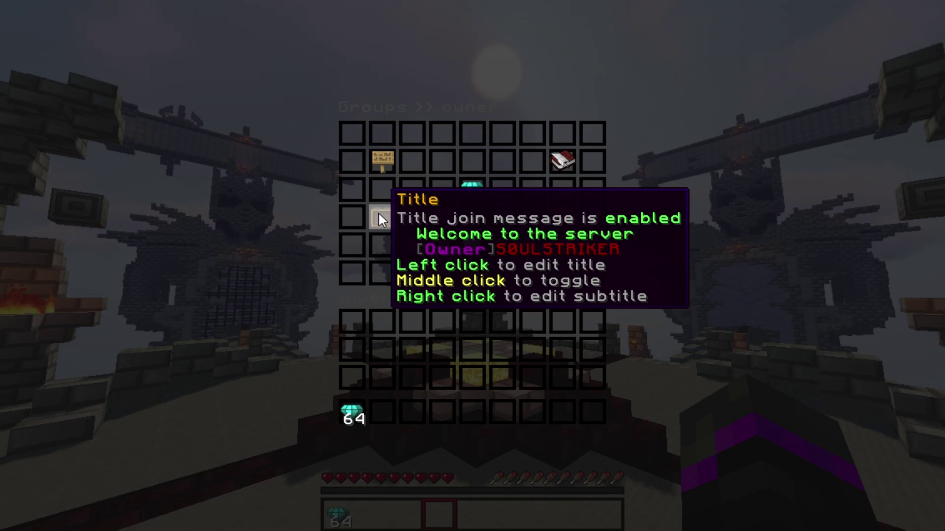
Set the owner group's join title to bold green 'Welcome back'.
left_click(379, 215)
type("t")
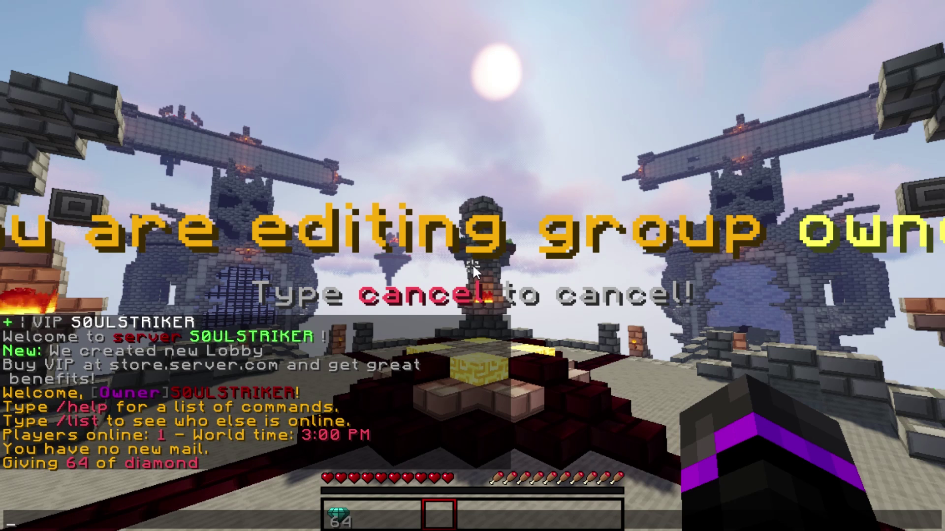
type("&a&lWelcome back")
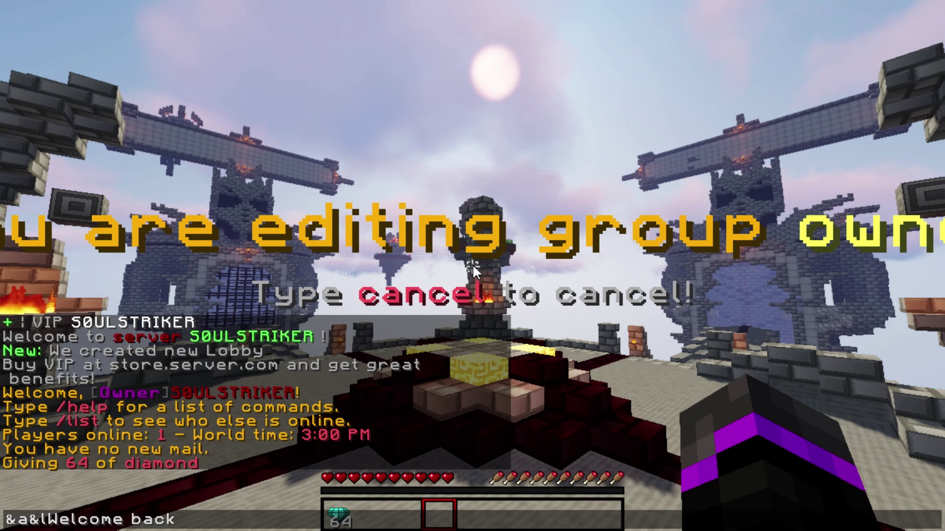
key("Return")
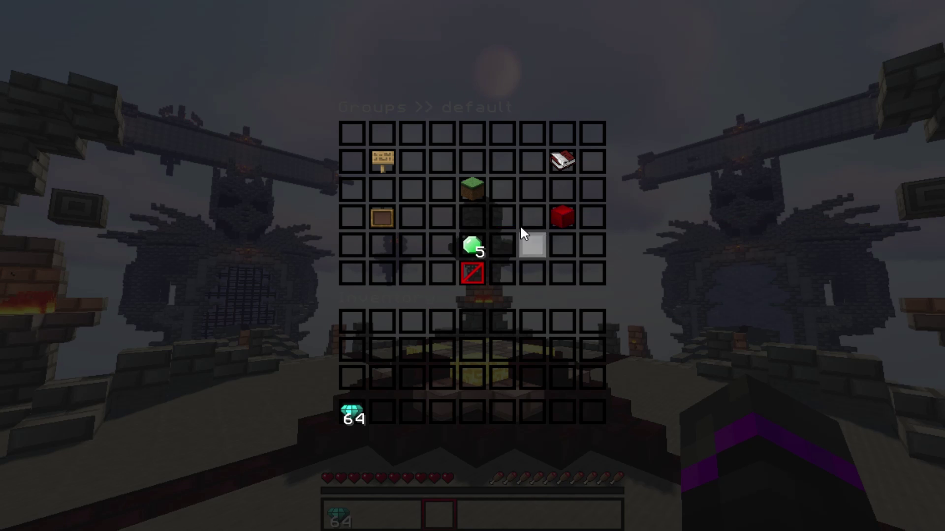
Raise the default group's priority to 5, glance at the VIP group, and return to the groups list.
left_click(474, 248)
left_click(475, 248)
left_click(474, 248)
left_click(474, 248)
left_click(475, 249)
left_click(467, 268)
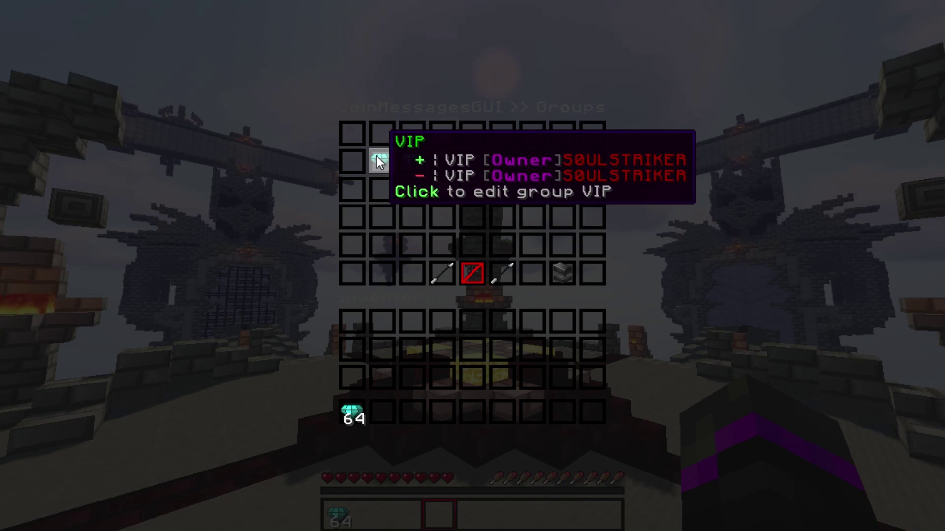
left_click(382, 163)
left_click(479, 273)
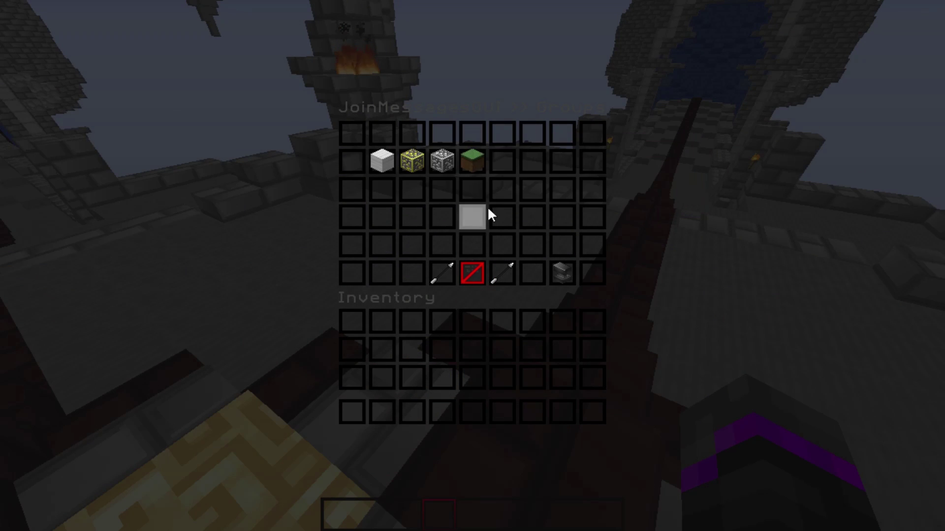
Give the Owner group priority 1 and the admin group priority 2.
left_click(421, 166)
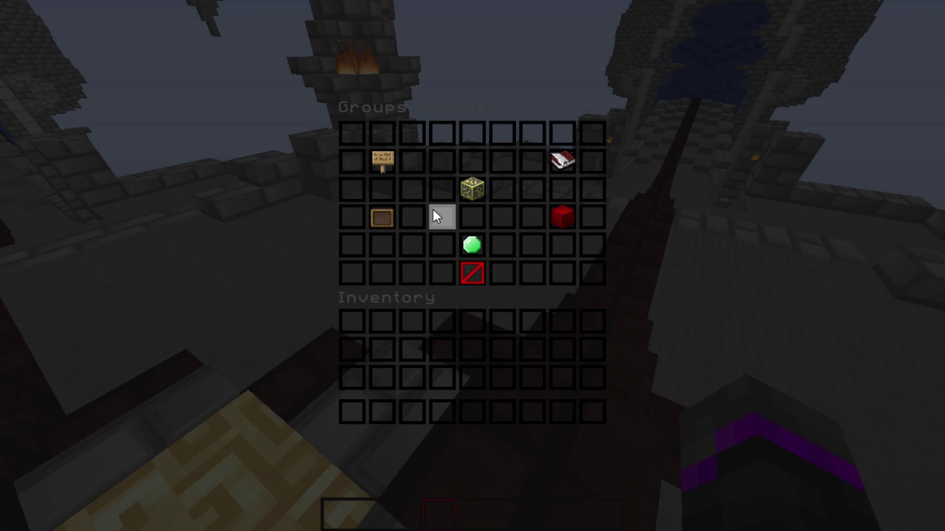
left_click(479, 242)
left_click(473, 273)
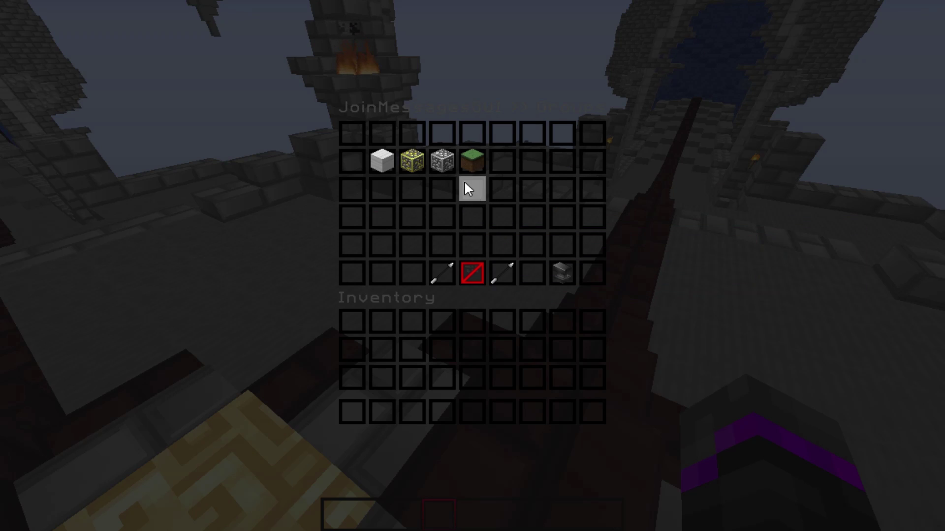
left_click(445, 166)
left_click(475, 246)
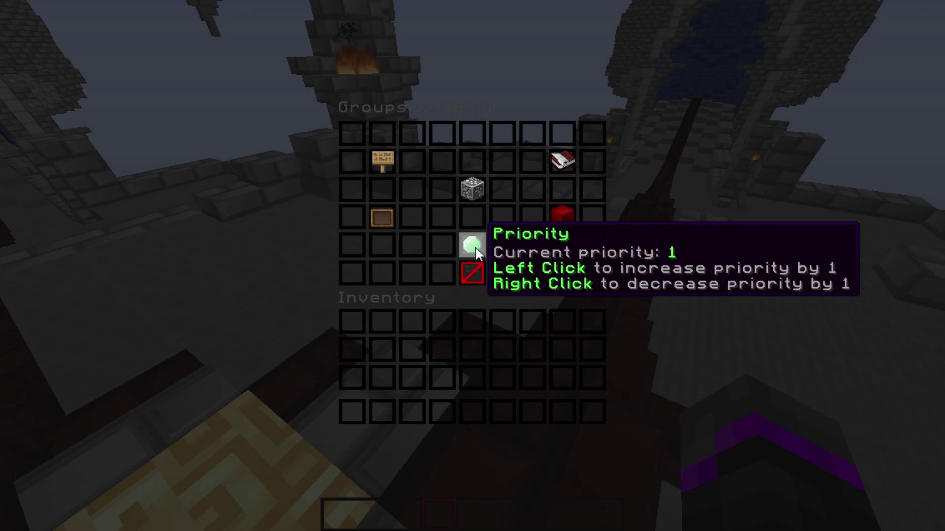
left_click(474, 246)
left_click(480, 274)
Raise the VIP group's priority to 3, then recheck the Owner group's priority.
left_click(390, 162)
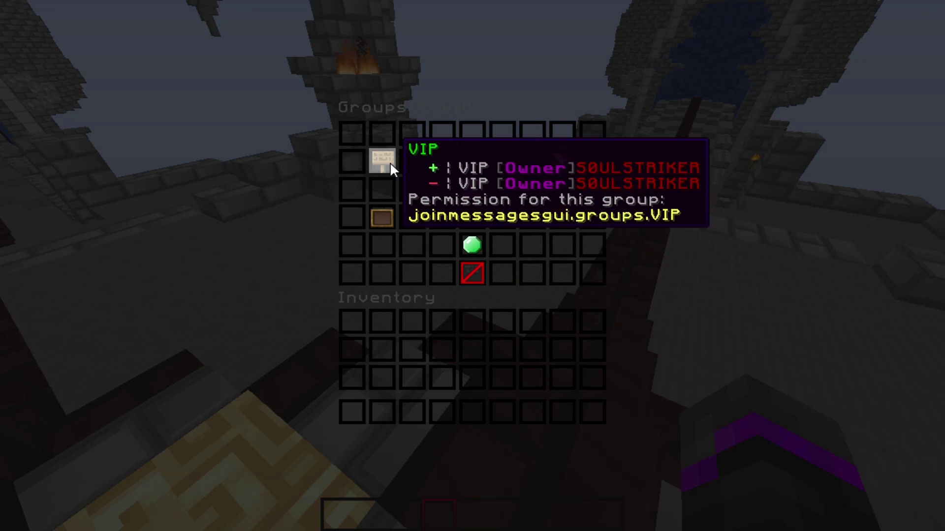
left_click(474, 245)
left_click(473, 245)
left_click(473, 245)
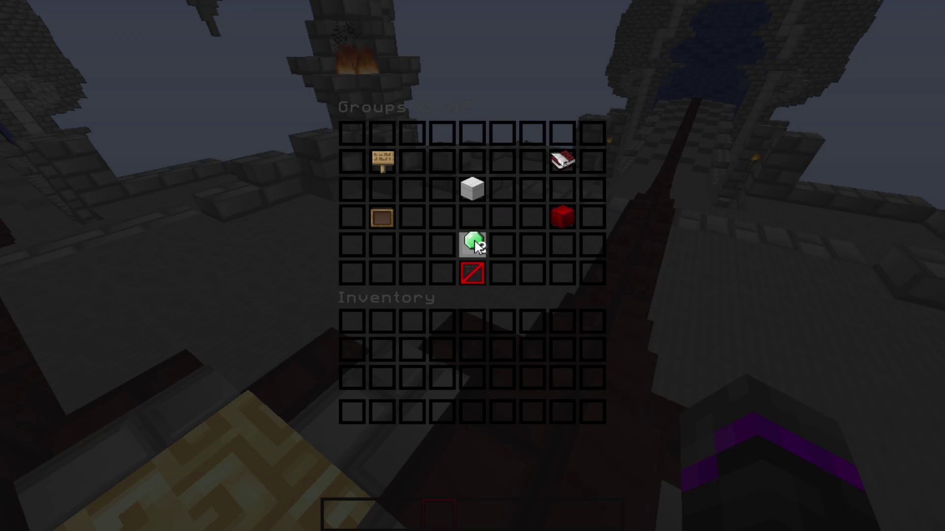
left_click(481, 273)
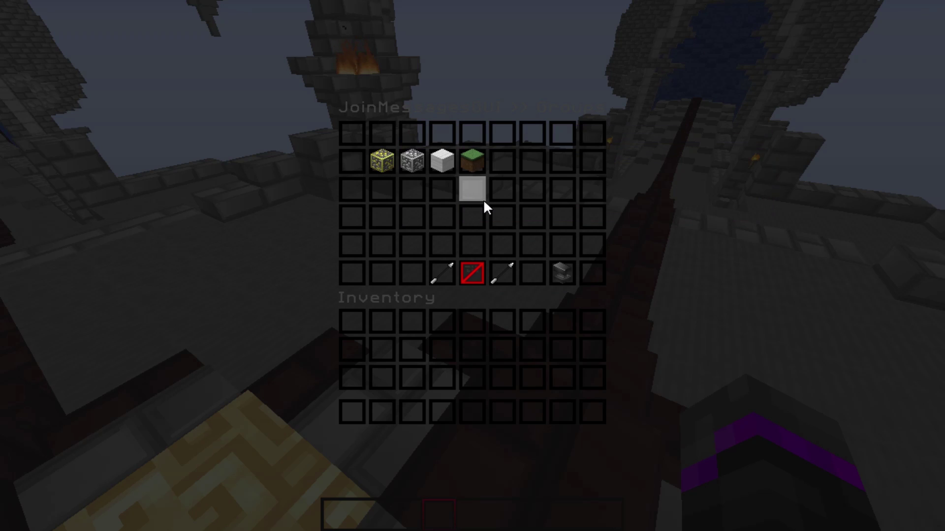
left_click(387, 167)
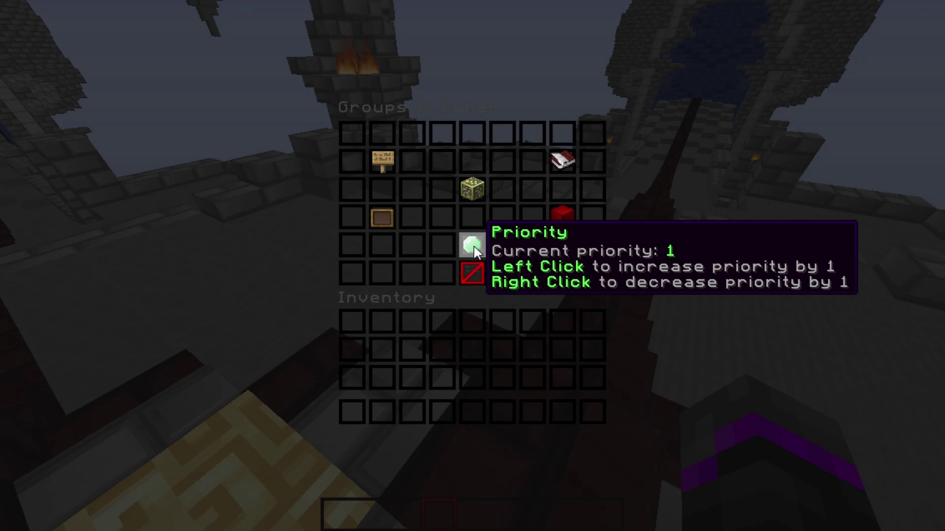
left_click(472, 273)
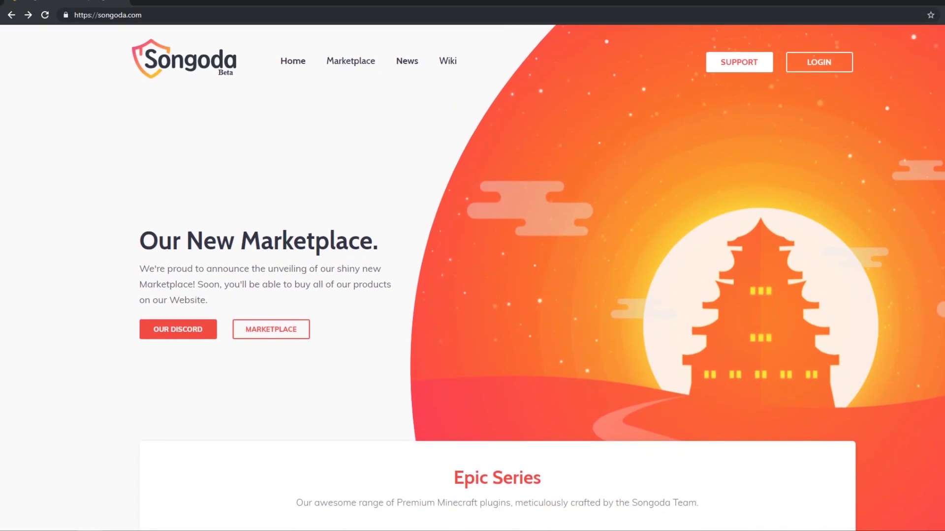
Scroll down the Songoda homepage and go to the plugin MARKETPLACE.
scroll(473, 275, "down", 2)
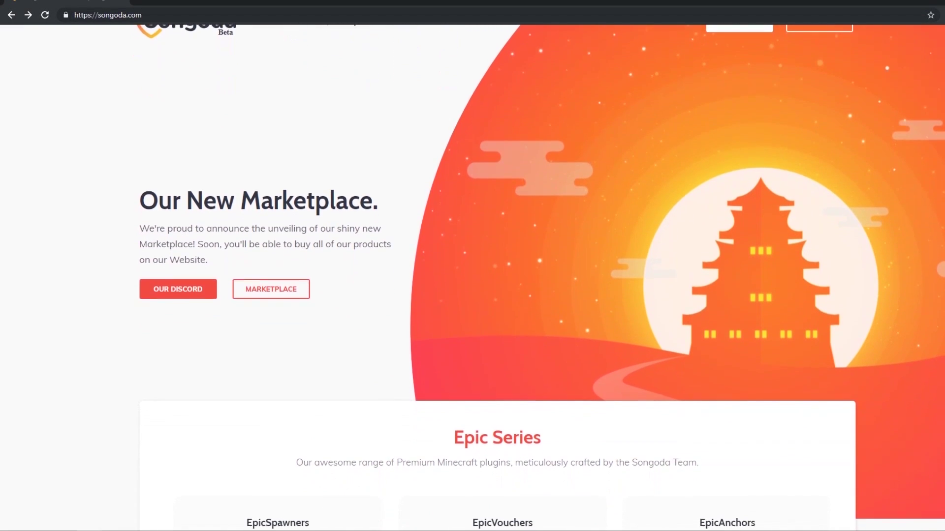
scroll(472, 275, "down", 2)
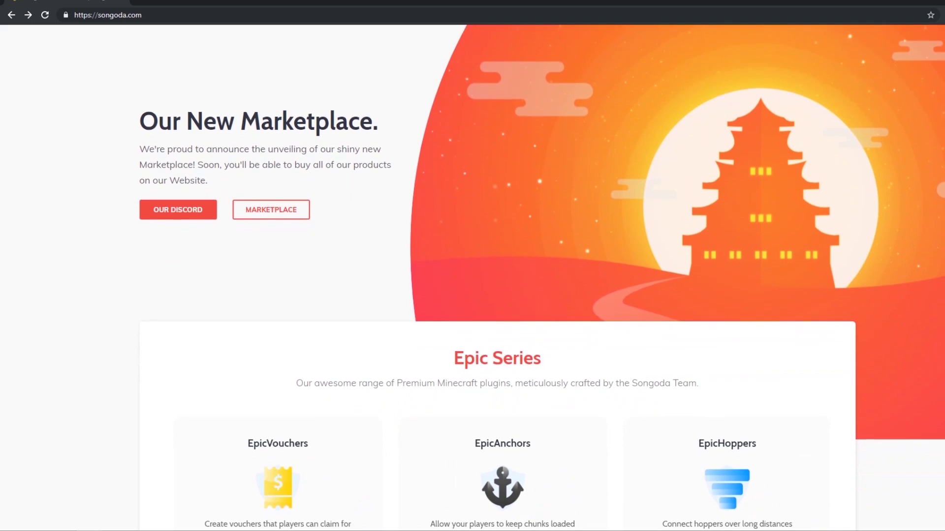
scroll(473, 276, "down", 2)
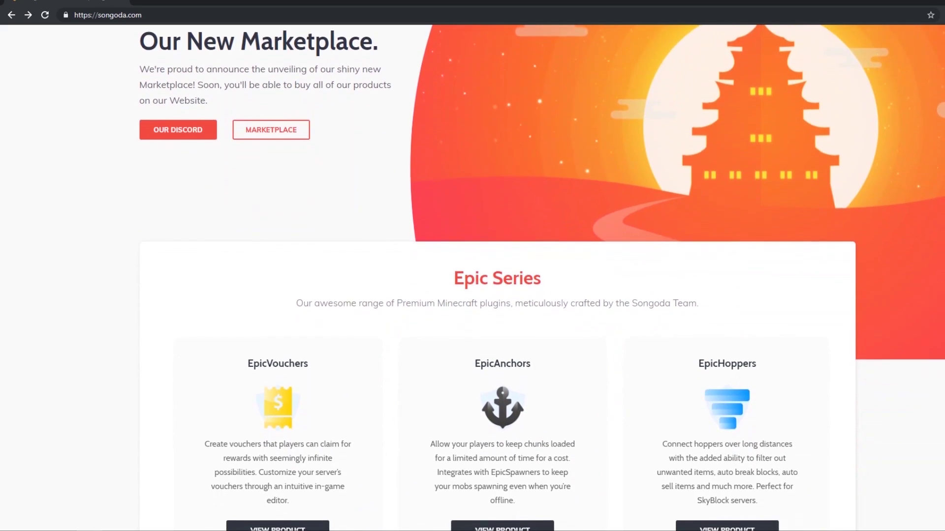
scroll(472, 276, "down", 2)
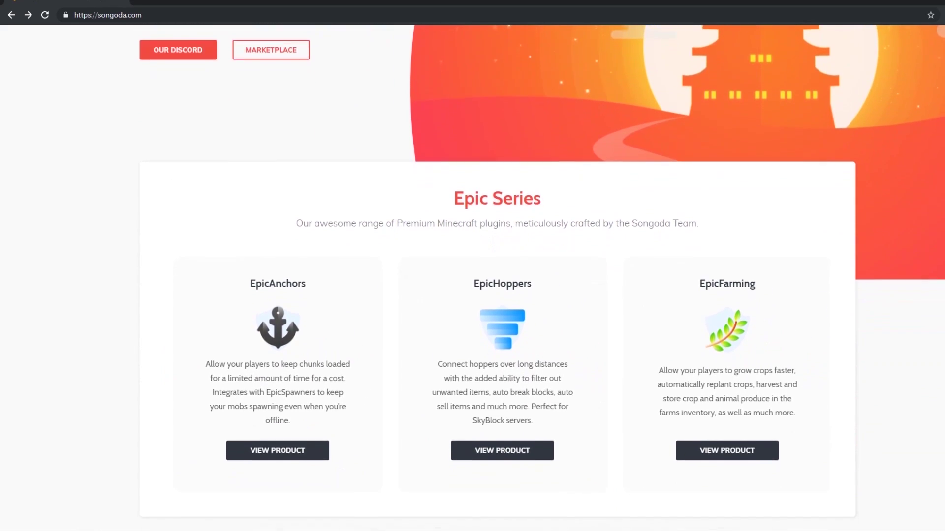
scroll(473, 275, "down", 2)
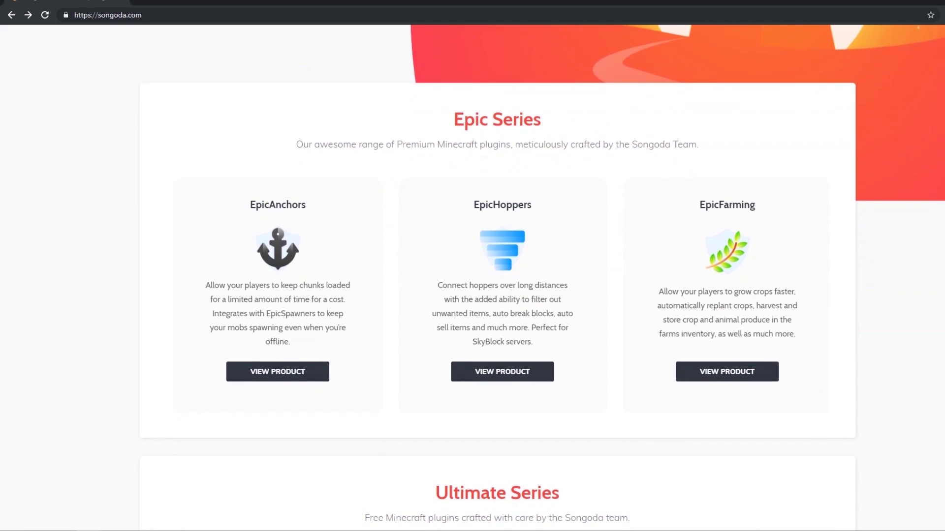
scroll(473, 275, "down", 2)
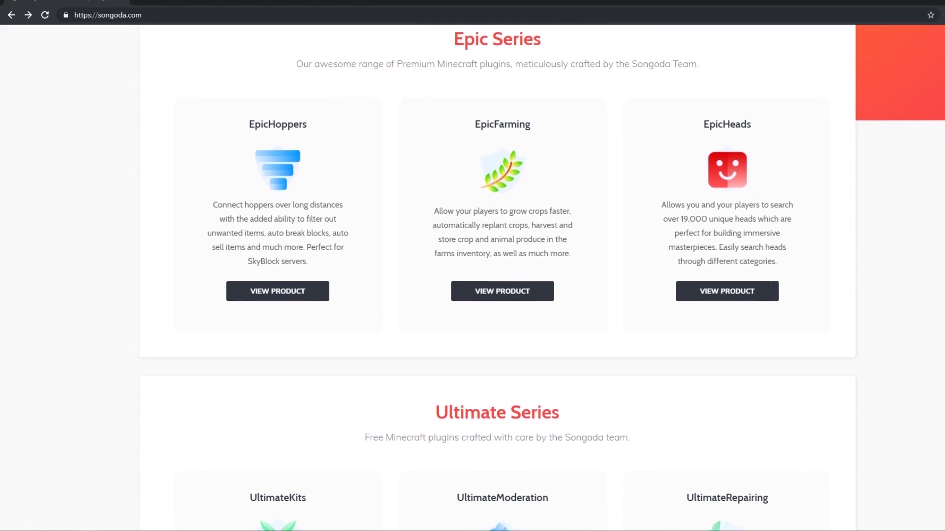
scroll(472, 275, "down", 2)
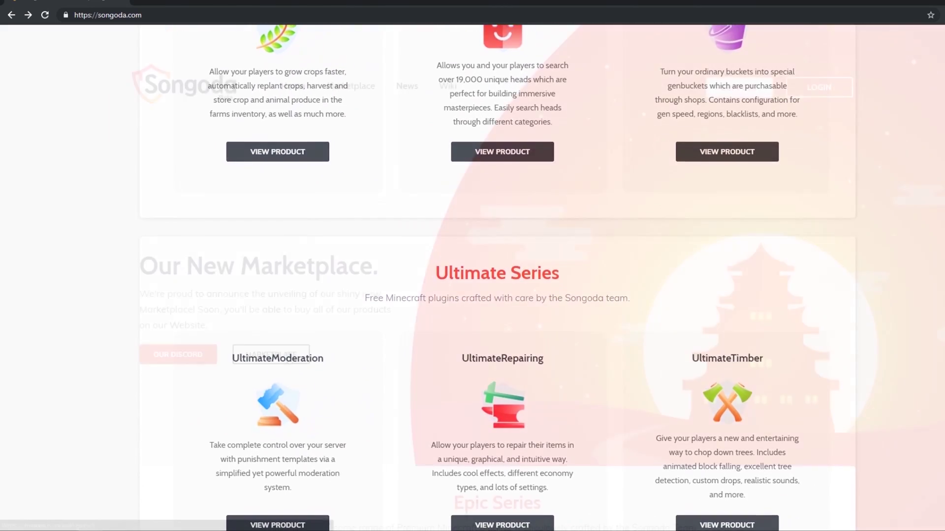
left_click(270, 356)
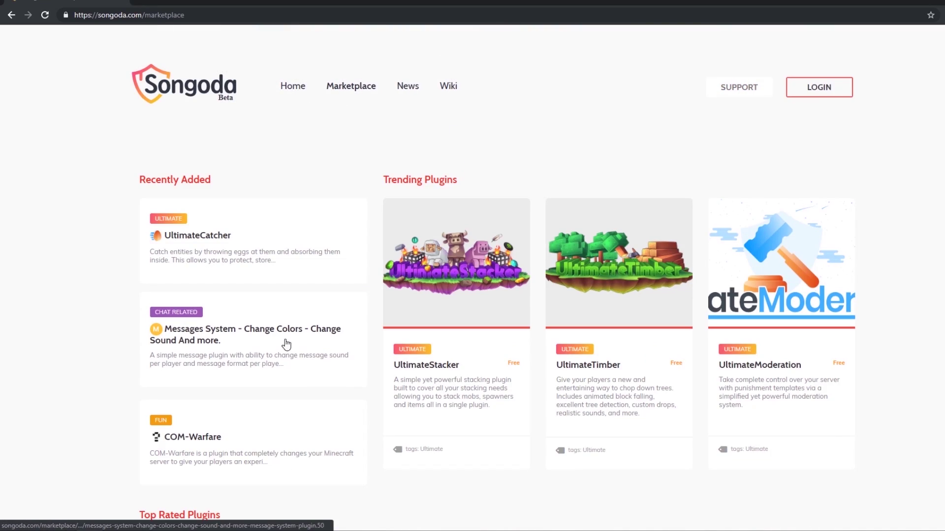
Open the UltimateModeration plugin page from the marketplace and scroll through it.
scroll(286, 344, "down", 4)
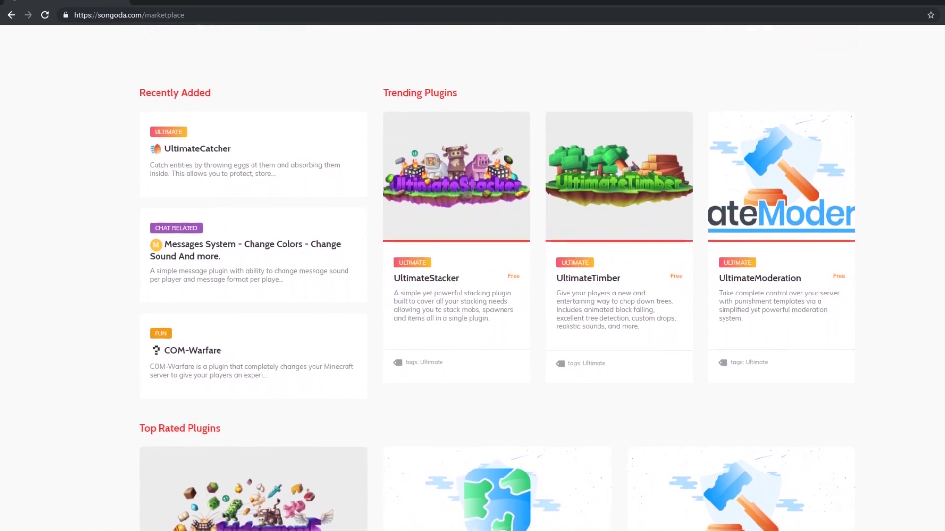
scroll(736, 399, "down", 2)
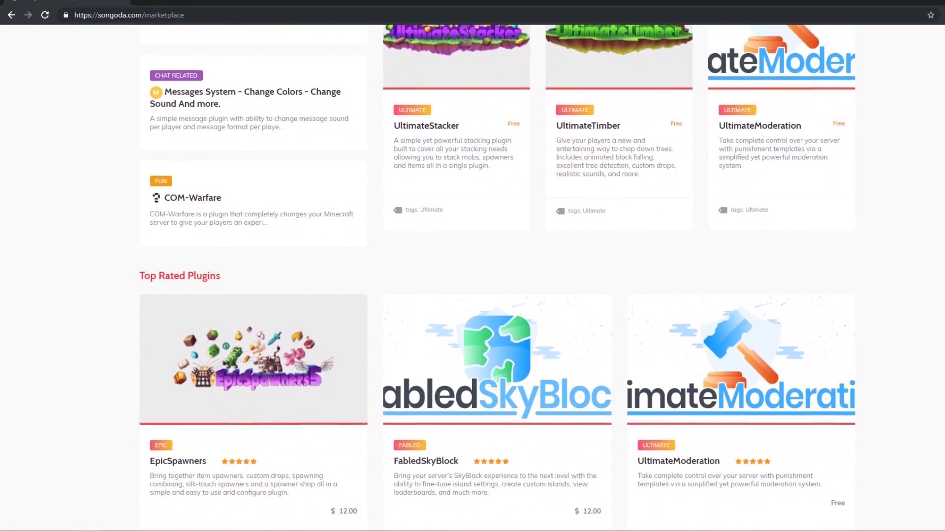
left_click(736, 399)
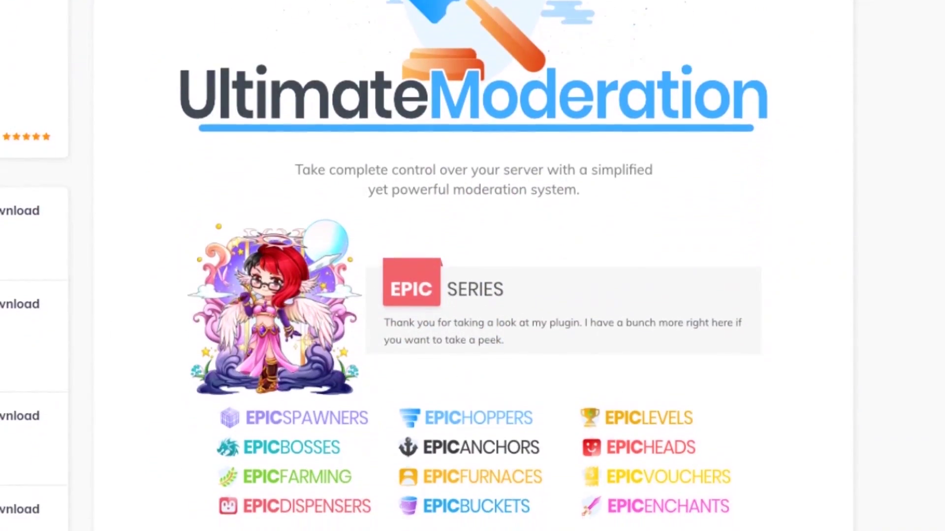
scroll(472, 266, "down", 3)
scroll(473, 265, "down", 4)
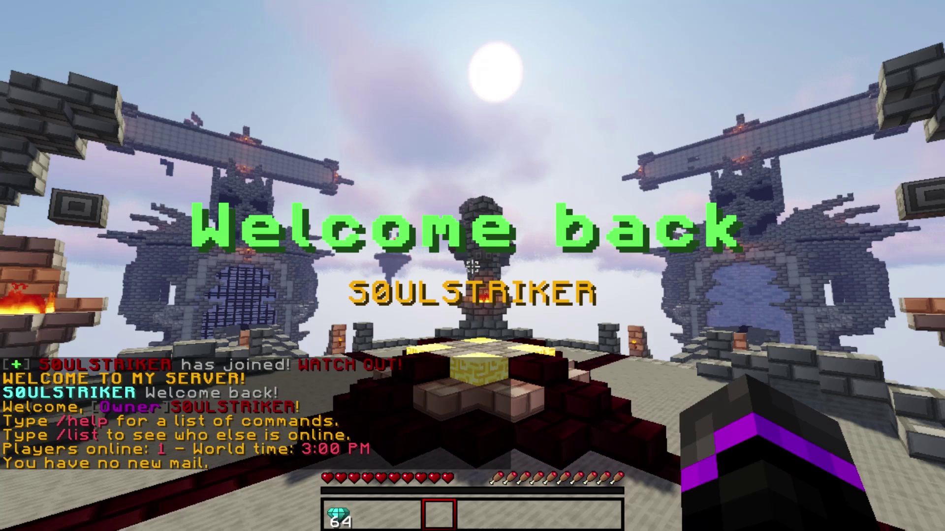
Read the owner's join line and welcome MOTD lines in chat, then hide the HUD.
key("t")
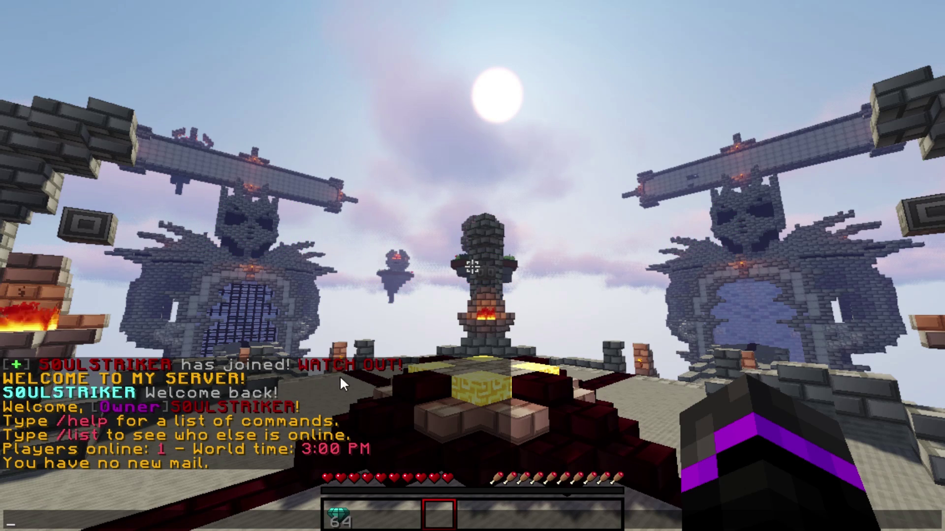
key("Escape")
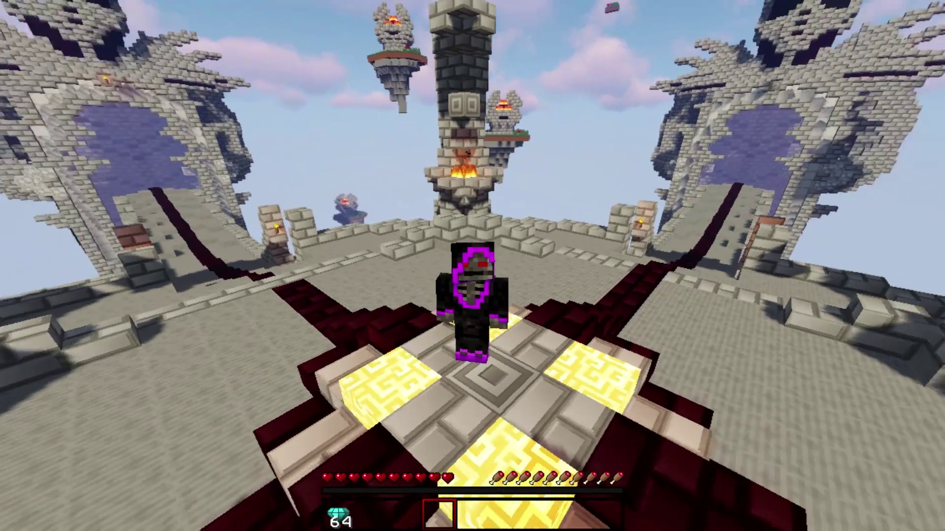
key("F1")
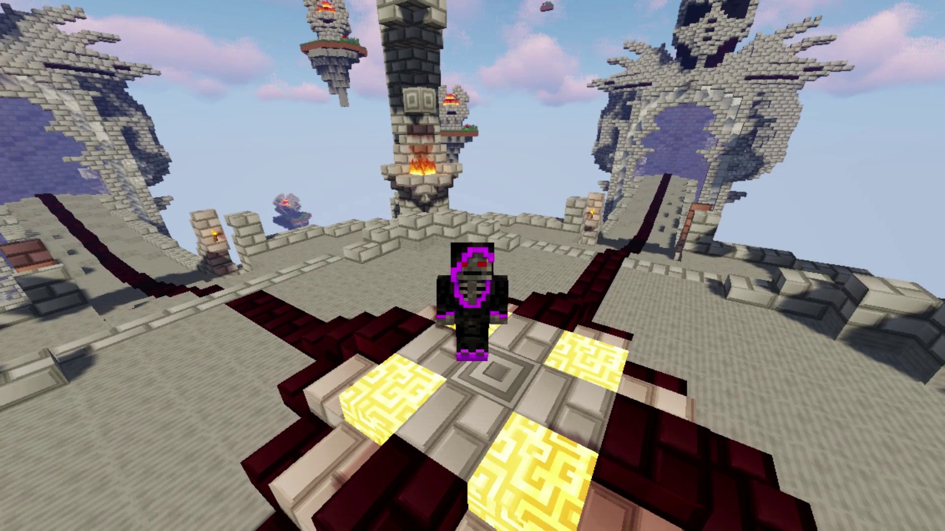